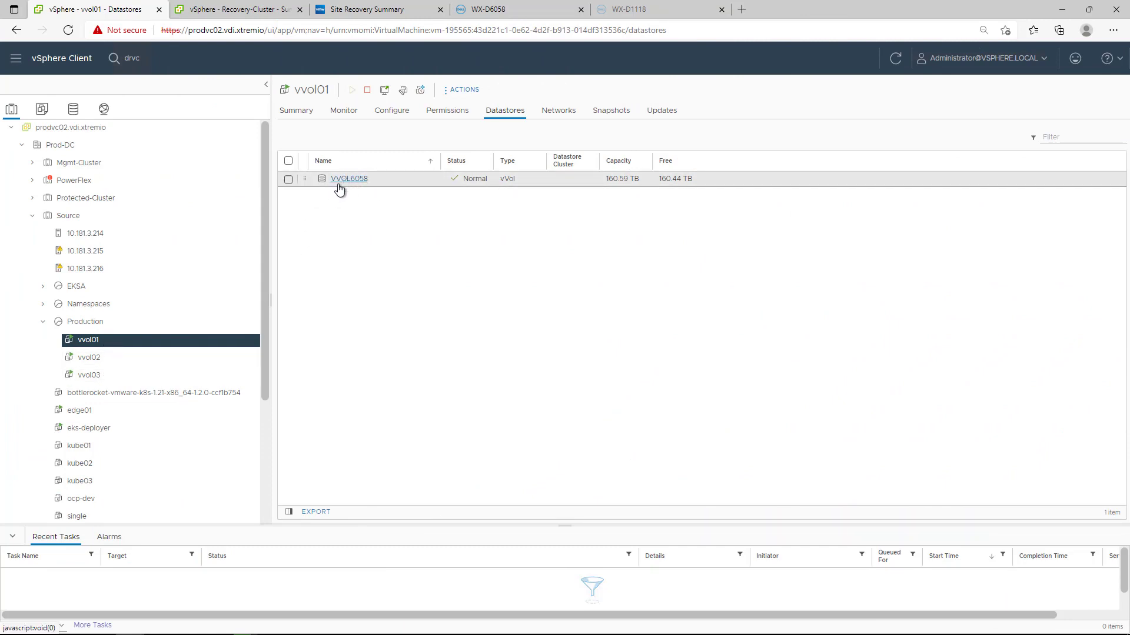
Step: Check Recovery-Cluster's completed cleanup tasks, then bring up the WX-D6058 dashboard showing 160.4 TB free
{"action": "left_click", "coordinate": [242, 11]}
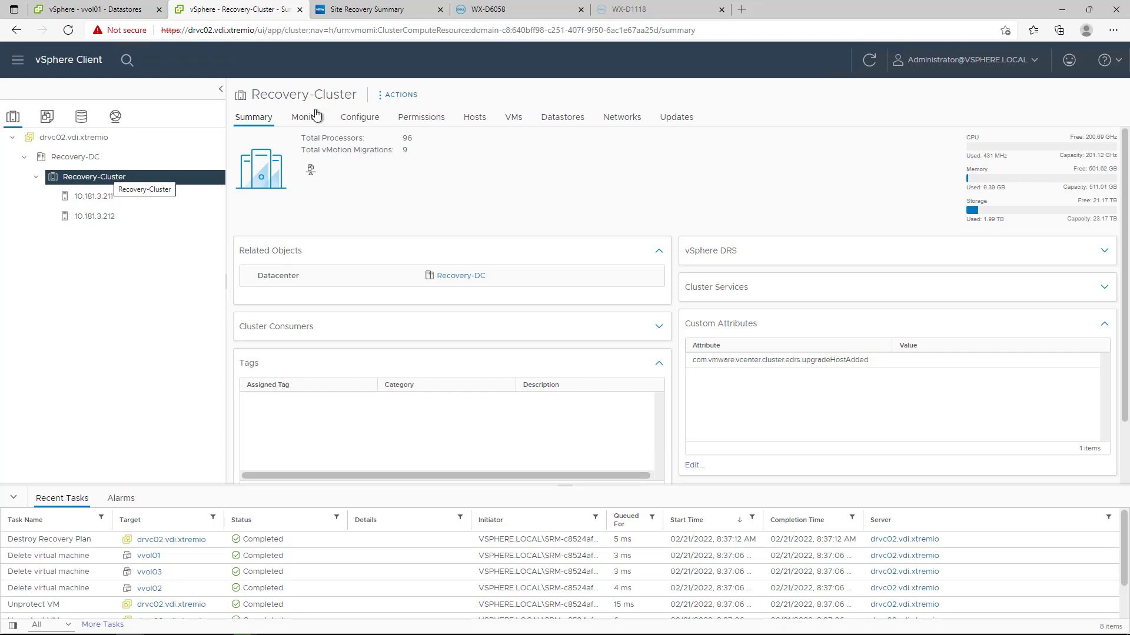
{"action": "left_click", "coordinate": [484, 11]}
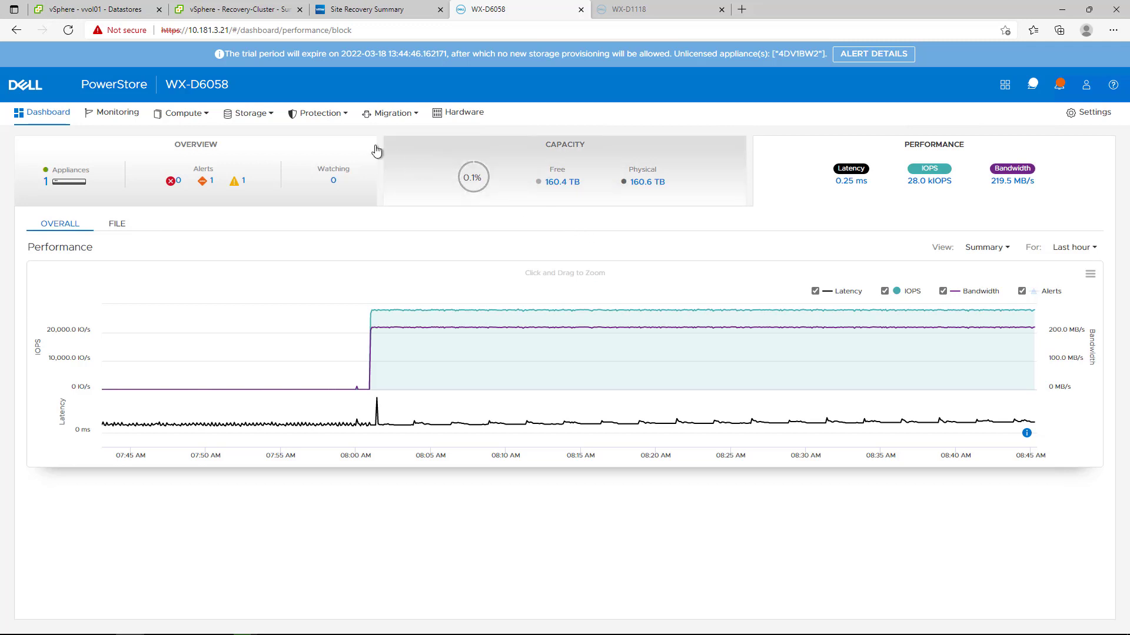
Step: Confirm remote system WX-D1118 is listed with an OK data connection and low latency
{"action": "left_click", "coordinate": [320, 114]}
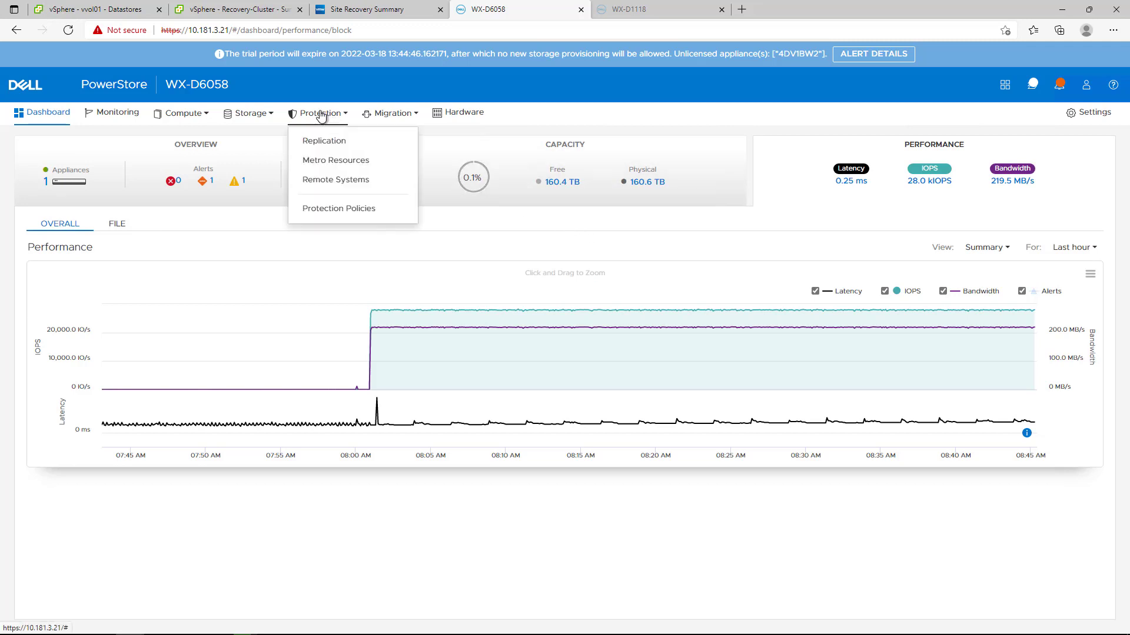
{"action": "left_click", "coordinate": [333, 182]}
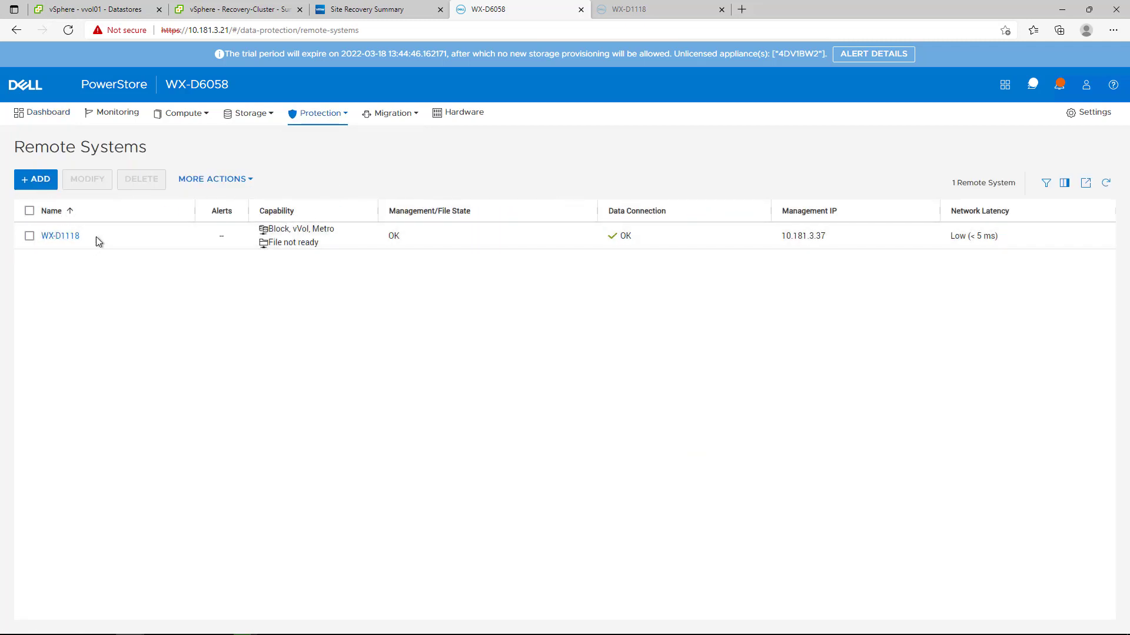
{"action": "left_click", "coordinate": [650, 11]}
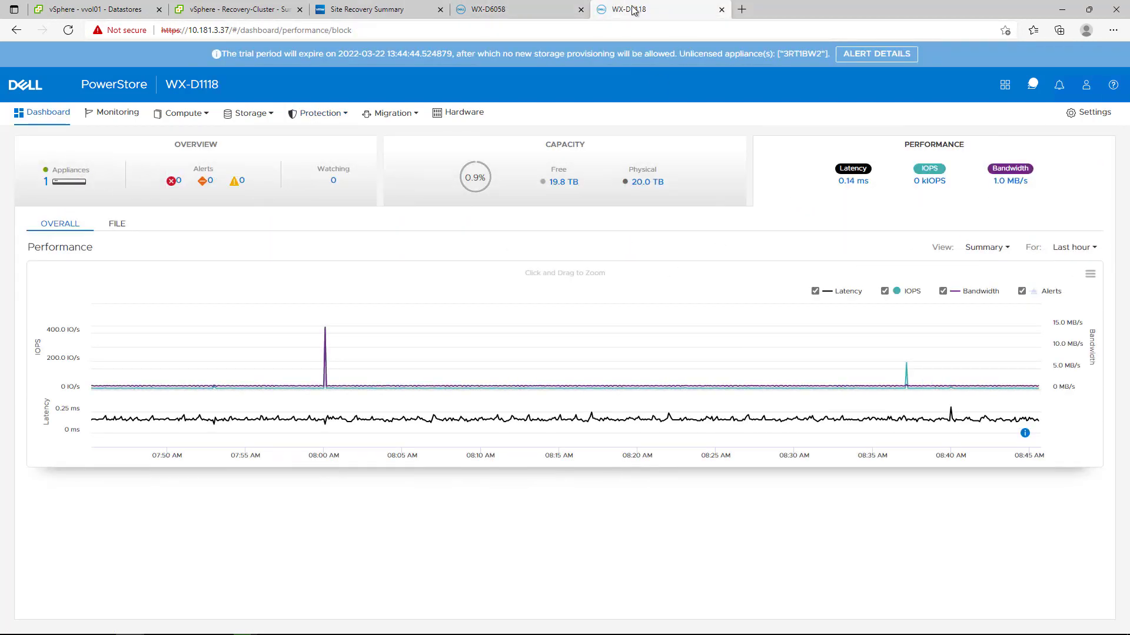
{"action": "left_click", "coordinate": [535, 8]}
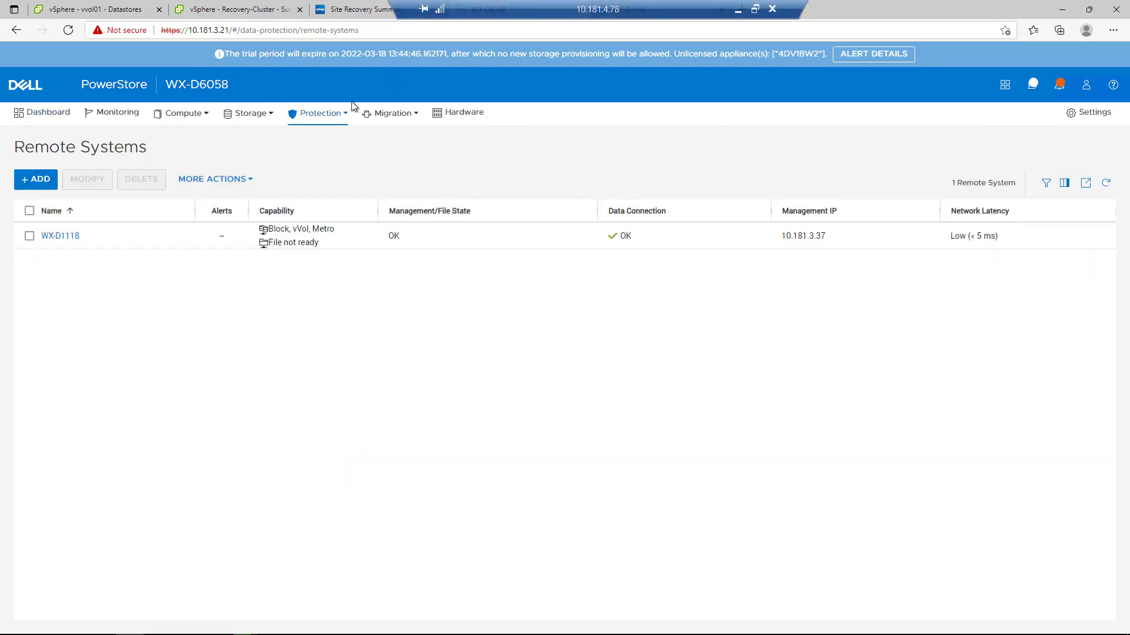
{"action": "left_click", "coordinate": [315, 120]}
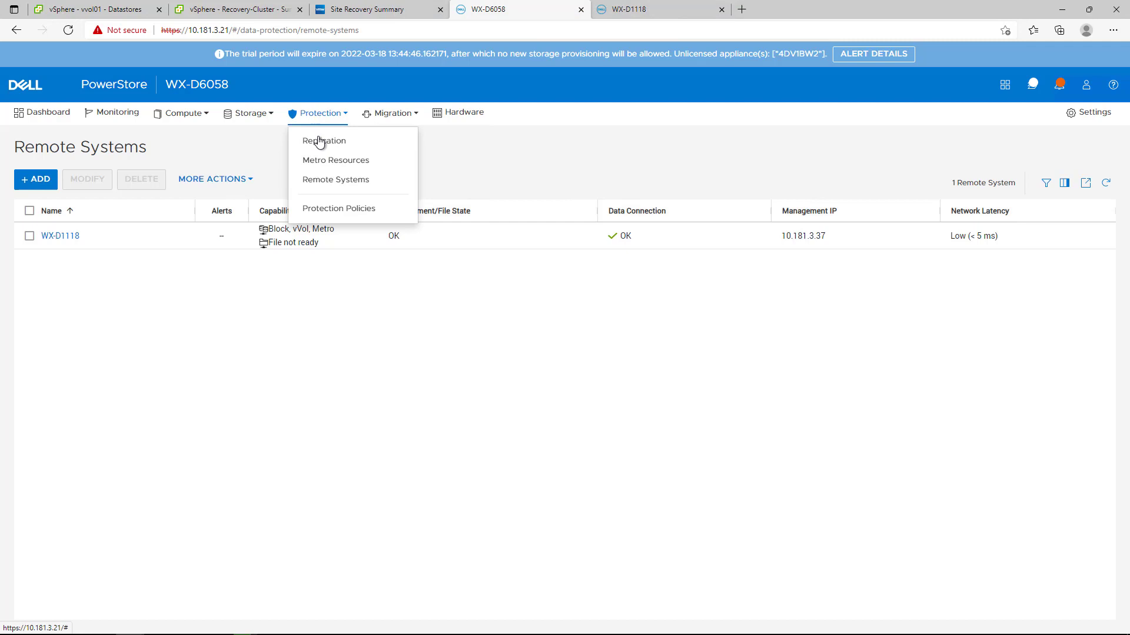
Step: Inspect vvol_rule's 5-minute replication to WX-D1118 without changes, then return to vSphere vvol01
{"action": "left_click", "coordinate": [337, 216]}
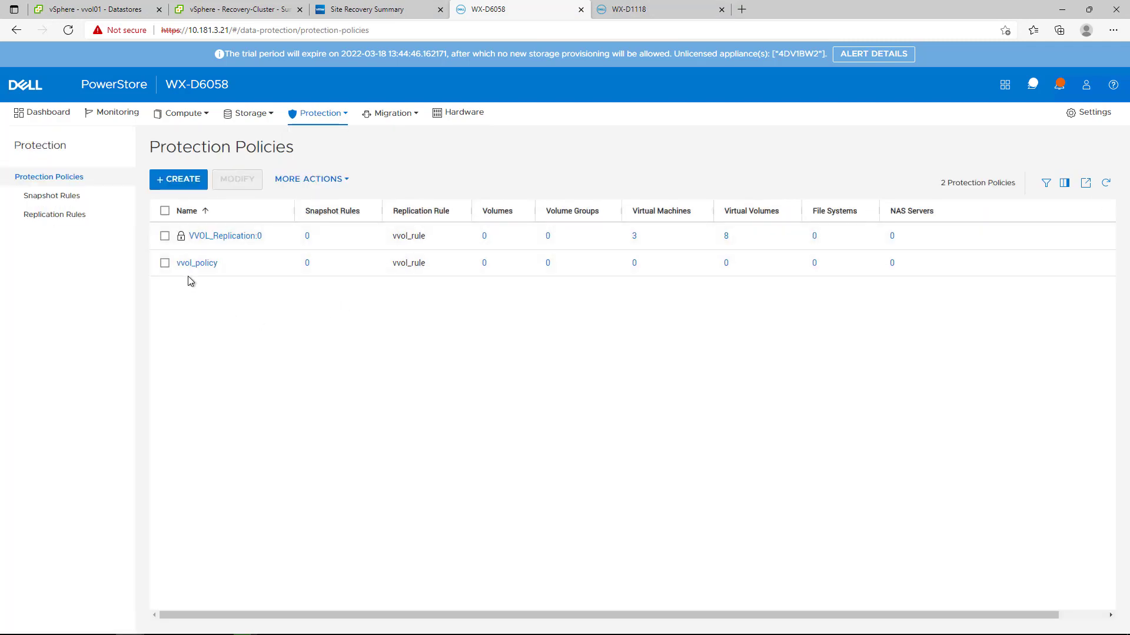
{"action": "left_click", "coordinate": [81, 217]}
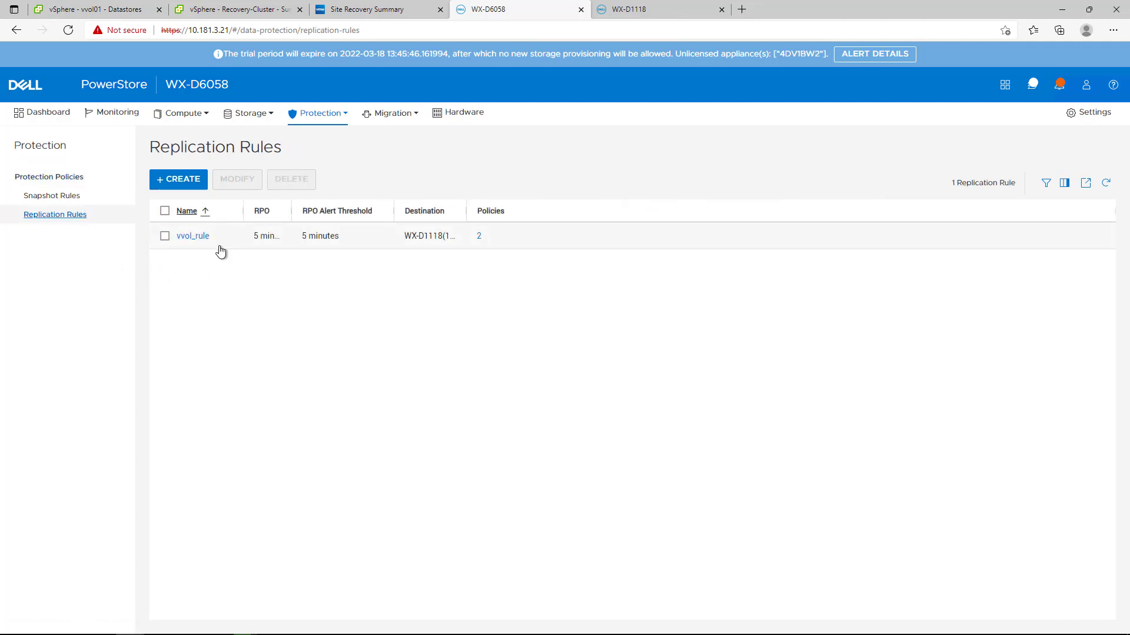
{"action": "left_click", "coordinate": [198, 235]}
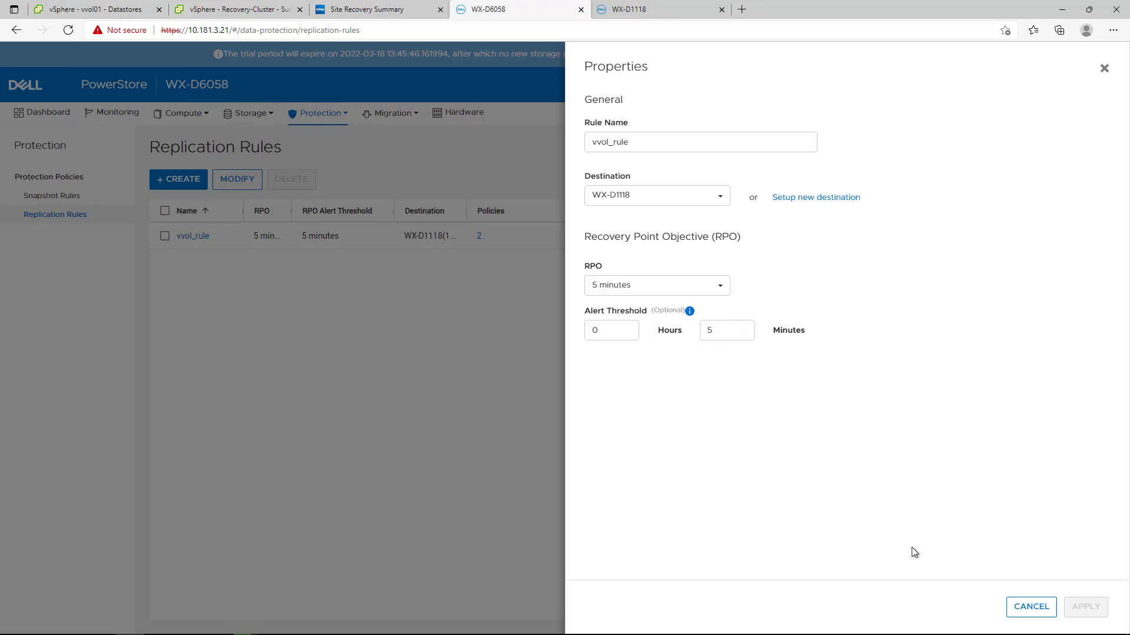
{"action": "left_click", "coordinate": [1031, 607]}
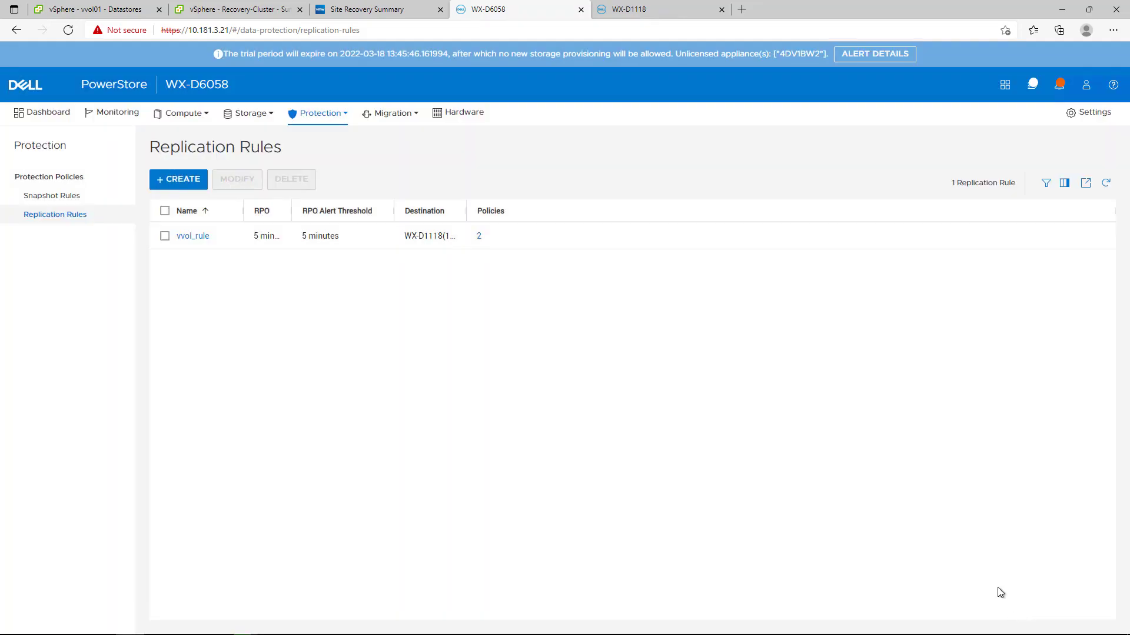
{"action": "left_click", "coordinate": [88, 10]}
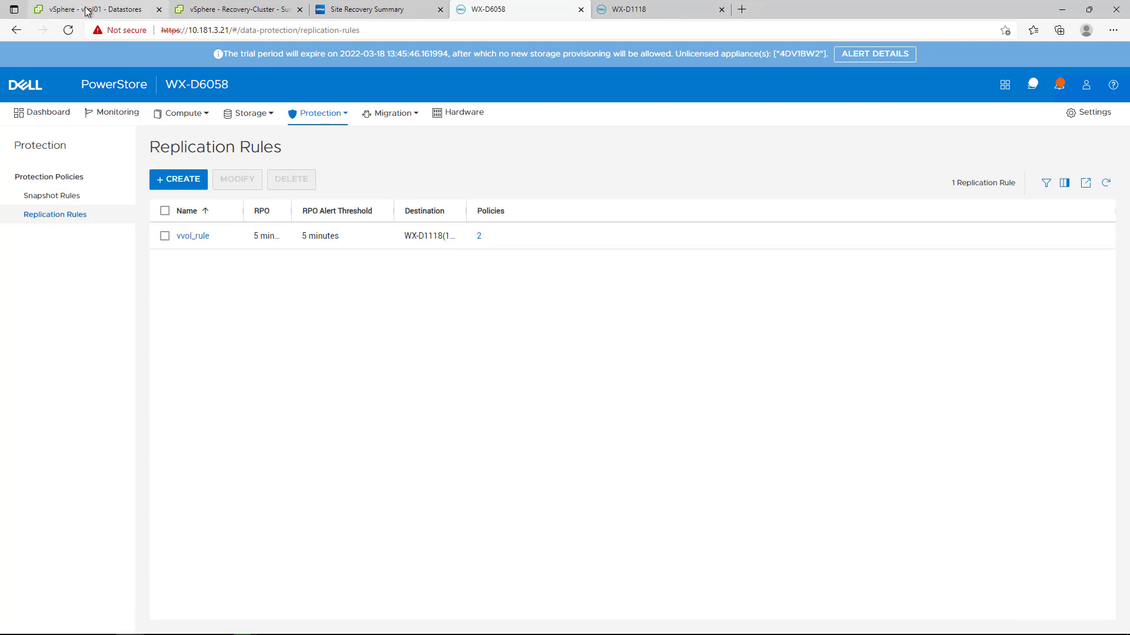
Step: Select the VVOL_Replication policy in the VM Storage Policies list
{"action": "left_click", "coordinate": [71, 61]}
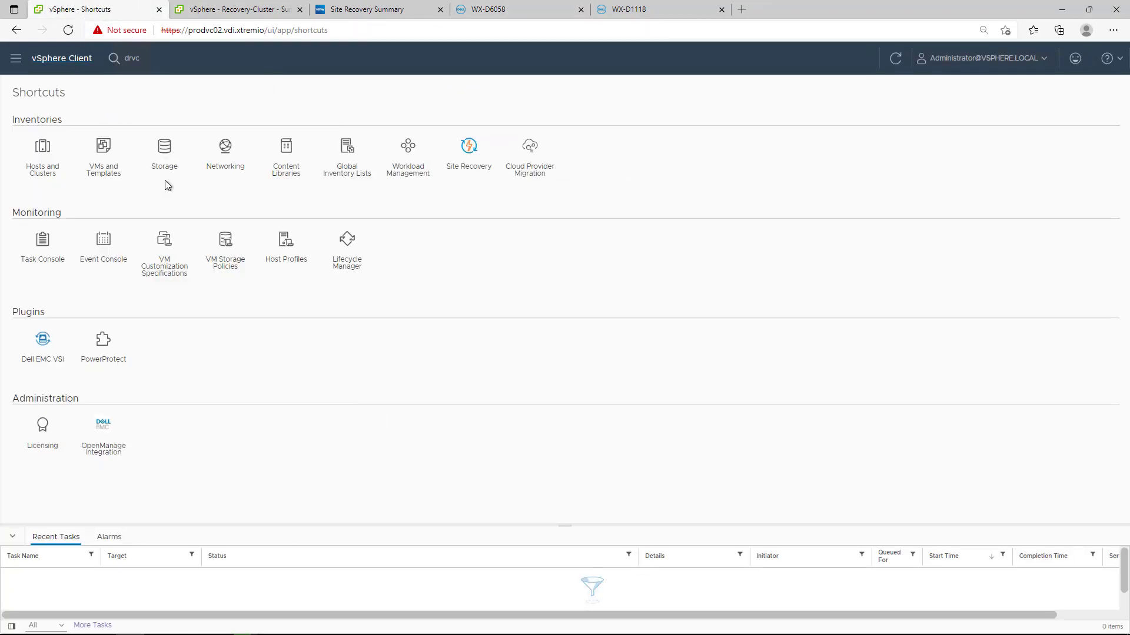
{"action": "left_click", "coordinate": [223, 252]}
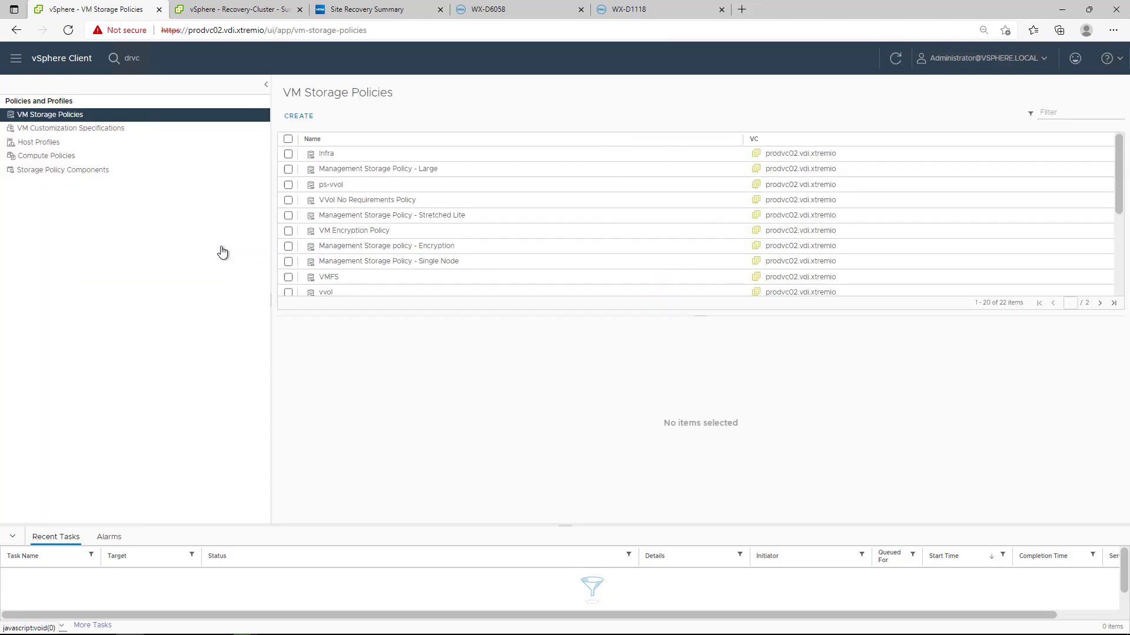
{"action": "scroll", "coordinate": [305, 253], "scroll_direction": "down", "scroll_amount": 3}
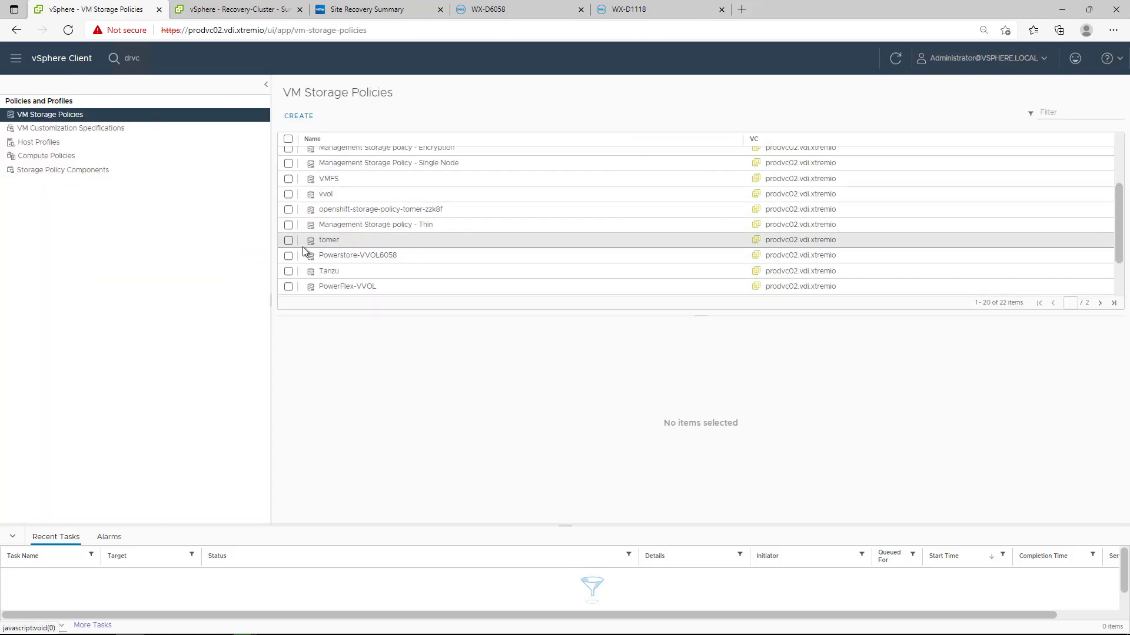
{"action": "scroll", "coordinate": [296, 282], "scroll_direction": "down", "scroll_amount": 2}
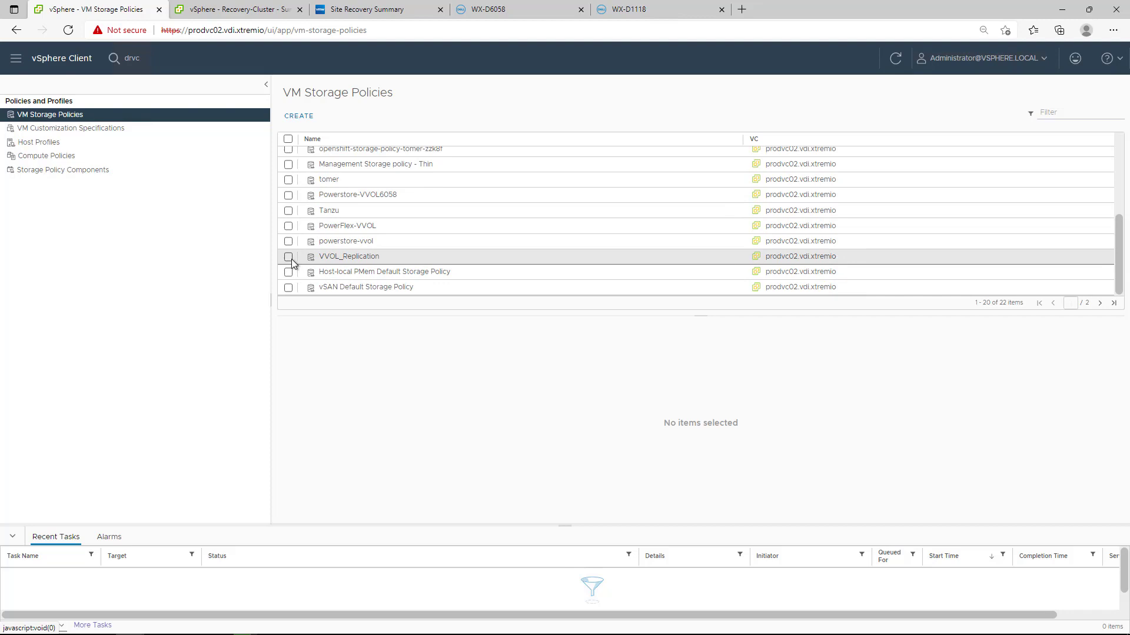
{"action": "left_click", "coordinate": [291, 258]}
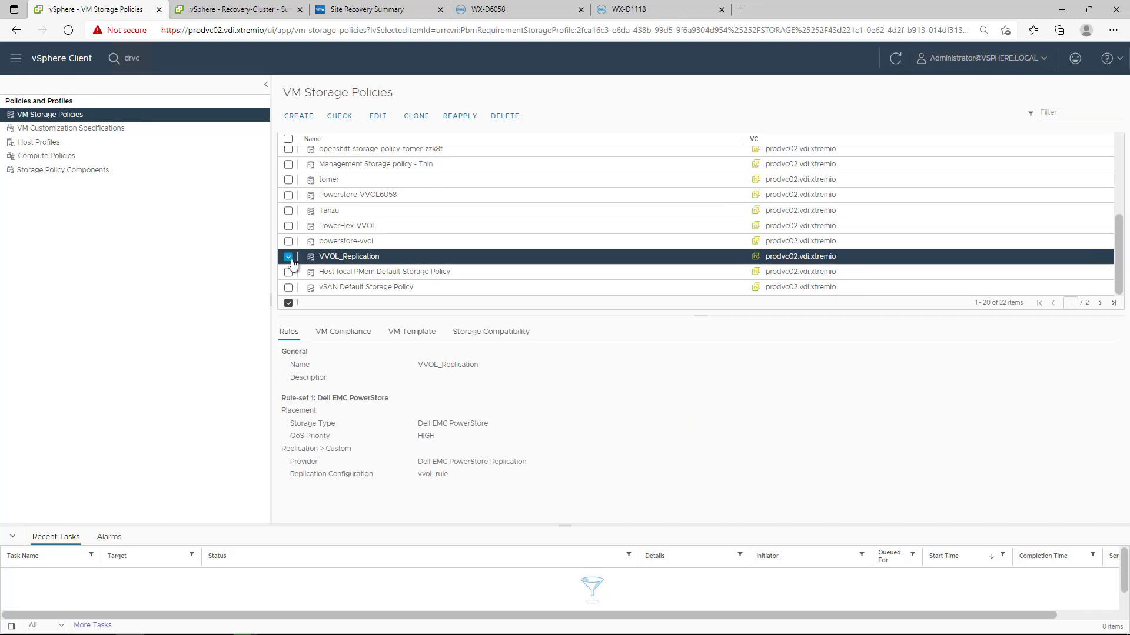
Step: Re-save VVOL_Replication, confirming QoS HIGH, vvol_rule replication and VVOL6058 compatibility
{"action": "left_click", "coordinate": [377, 116]}
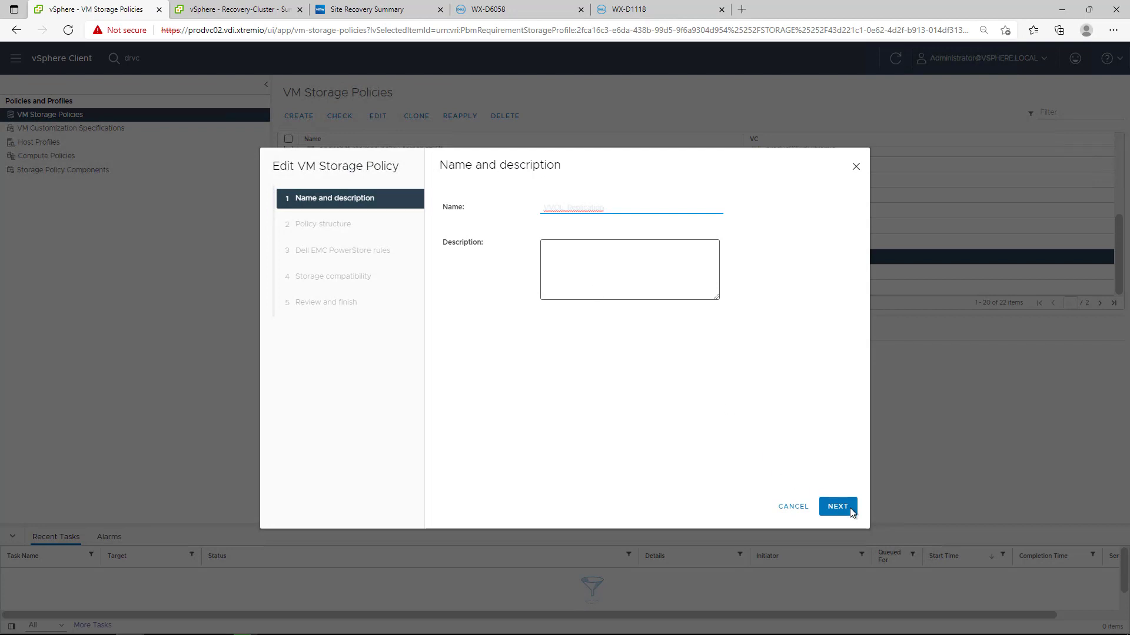
{"action": "left_click", "coordinate": [849, 509]}
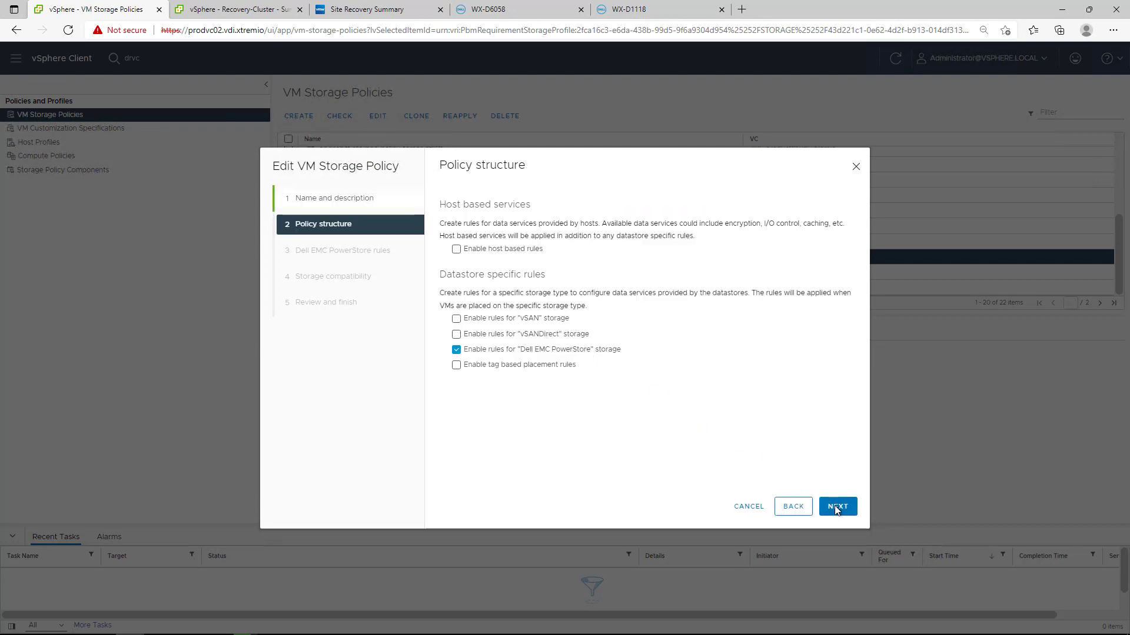
{"action": "left_click", "coordinate": [836, 509]}
{"action": "left_click", "coordinate": [508, 196]}
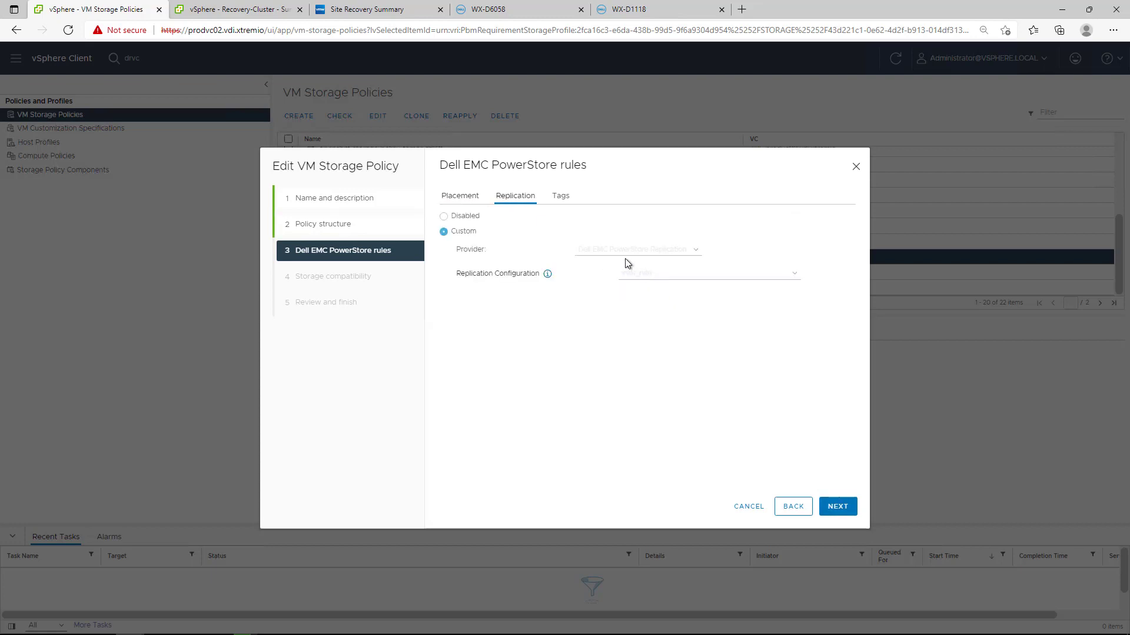
{"action": "left_click", "coordinate": [832, 511]}
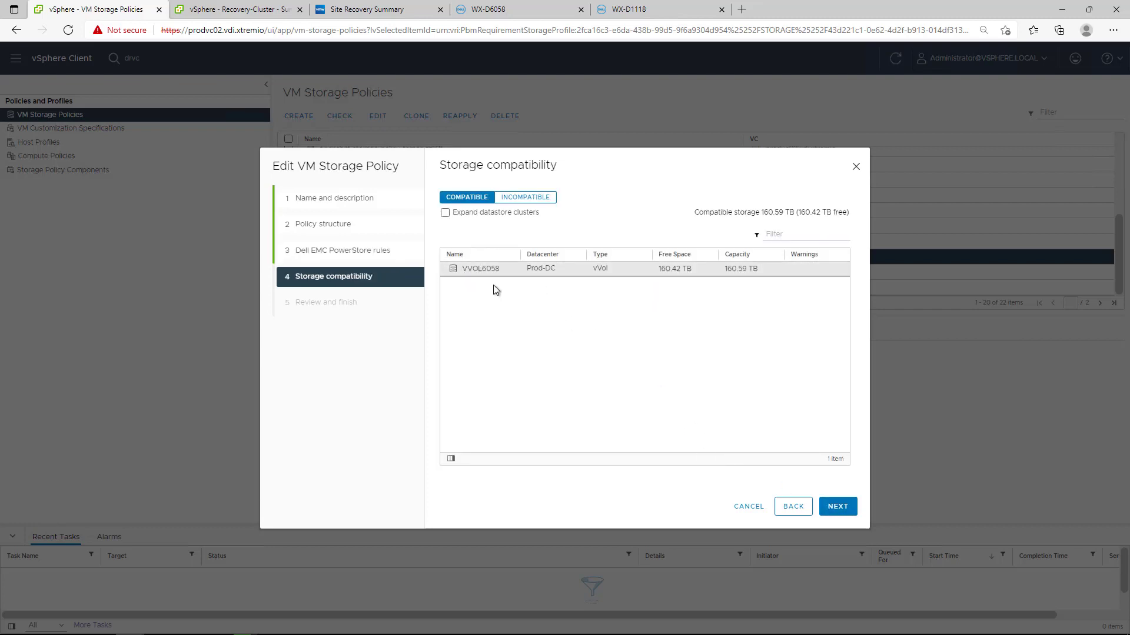
{"action": "left_click", "coordinate": [836, 508]}
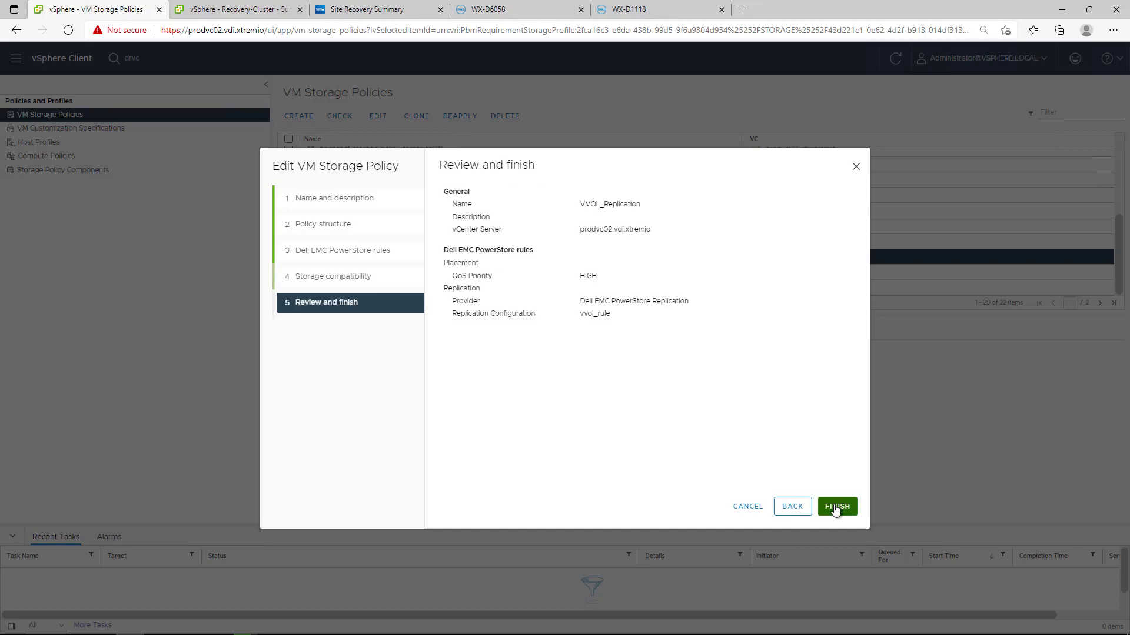
{"action": "left_click", "coordinate": [61, 58]}
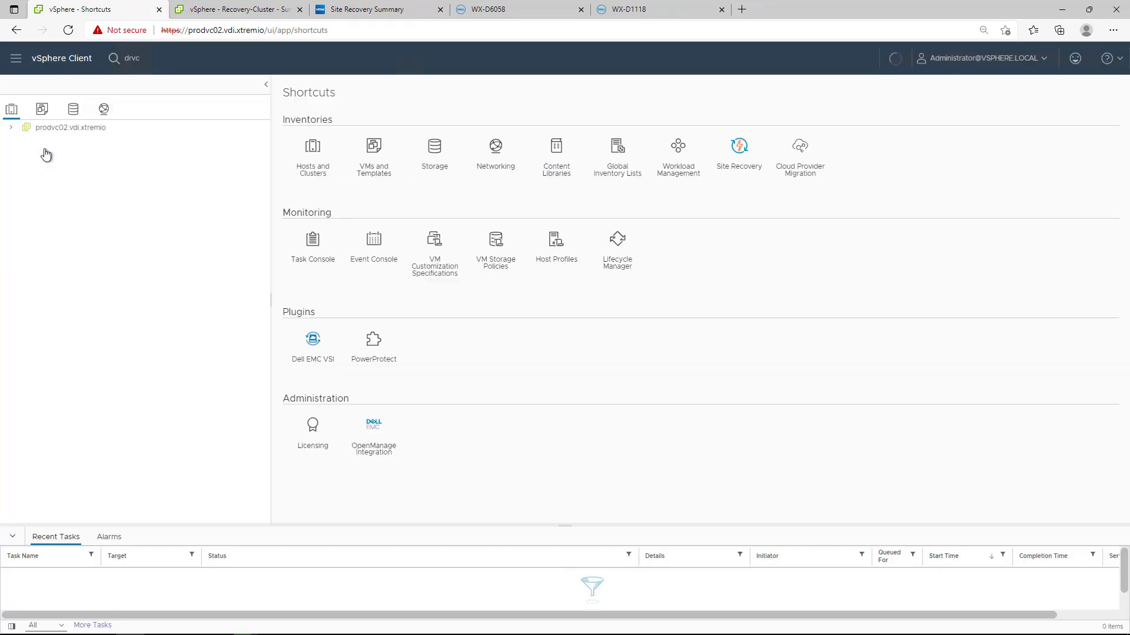
{"action": "key", "text": "alt+Left"}
{"action": "right_click", "coordinate": [86, 341]}
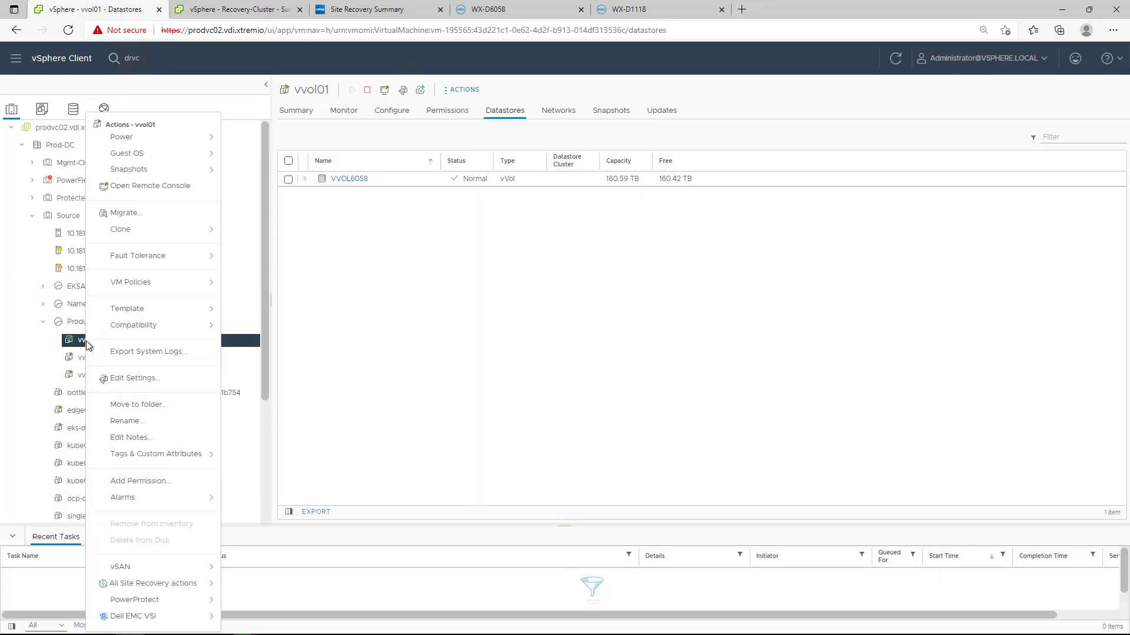
{"action": "left_click", "coordinate": [132, 379]}
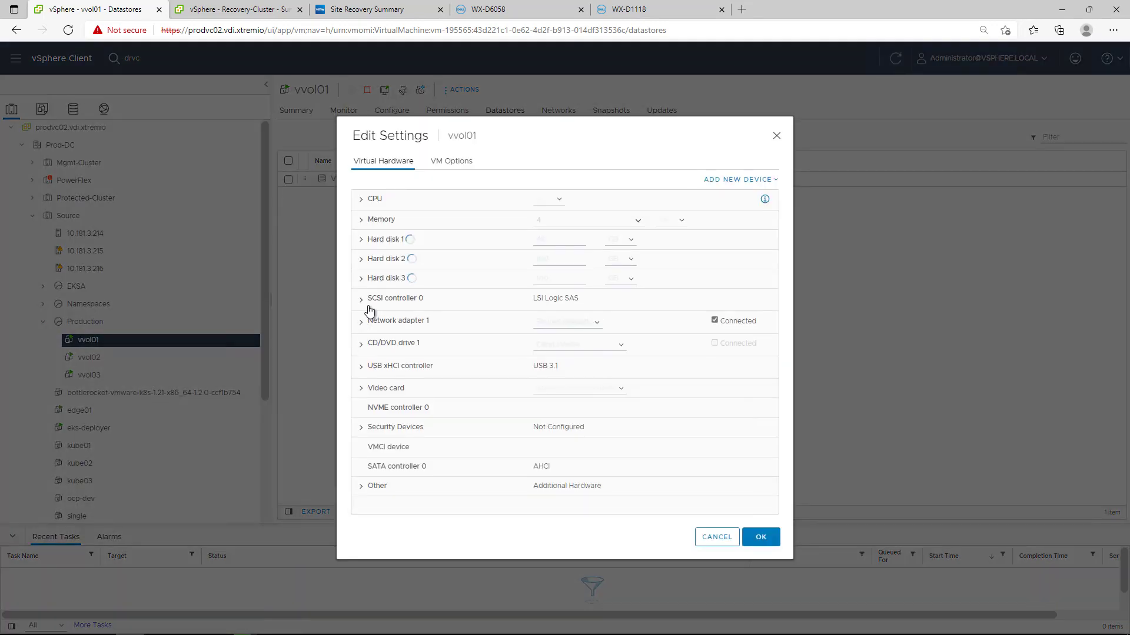
{"action": "left_click", "coordinate": [361, 242]}
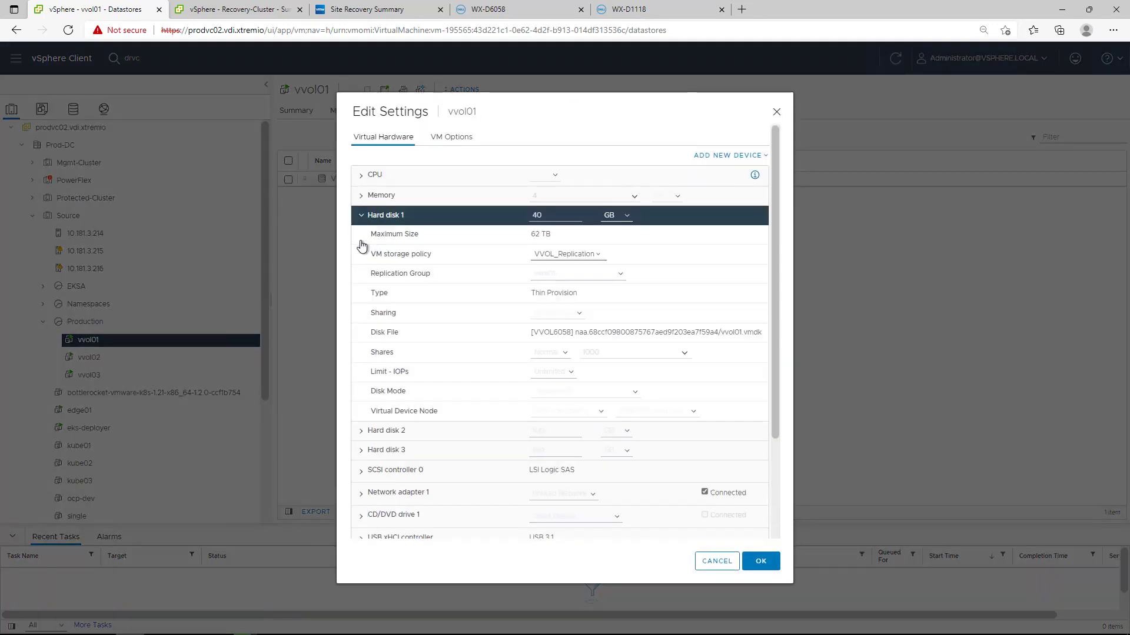
{"action": "left_click", "coordinate": [542, 254]}
{"action": "left_click", "coordinate": [361, 431]}
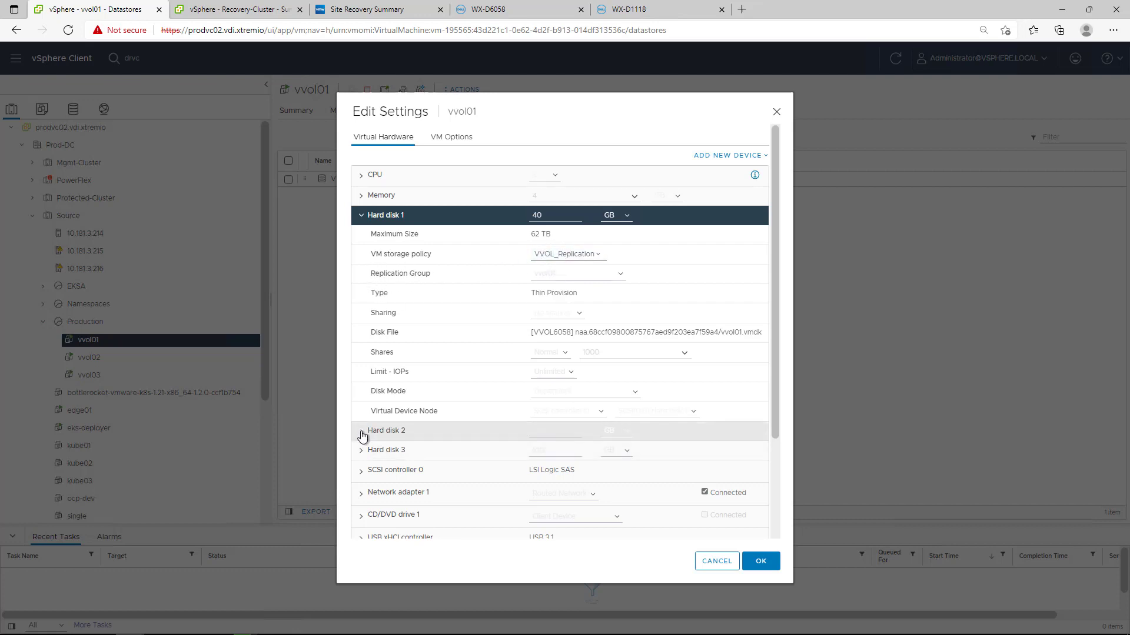
{"action": "scroll", "coordinate": [361, 434], "scroll_direction": "down", "scroll_amount": 1}
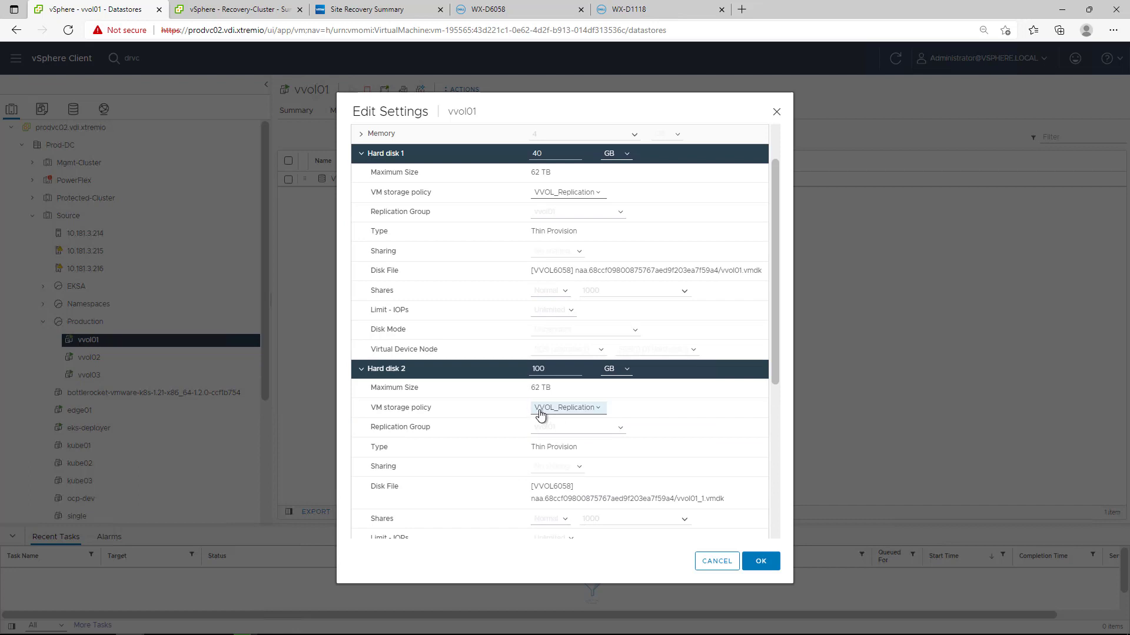
{"action": "left_click", "coordinate": [717, 561]}
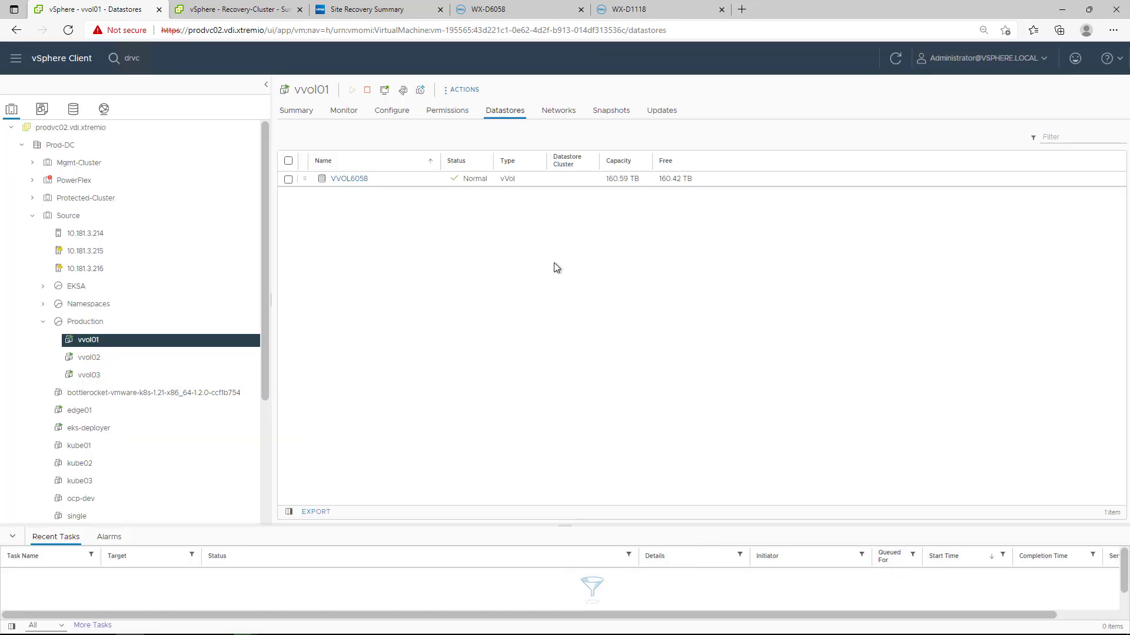
Step: Open vvol01's detail page on WX-D6058 and review its performance charts
{"action": "left_click", "coordinate": [502, 10]}
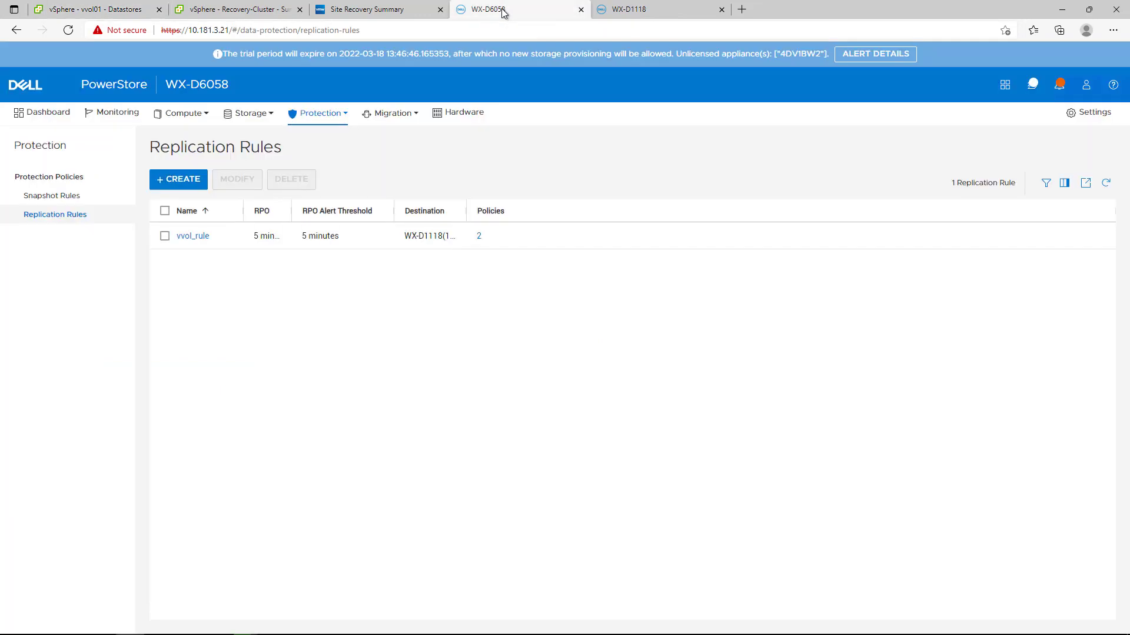
{"action": "left_click", "coordinate": [183, 113]}
{"action": "left_click", "coordinate": [189, 173]}
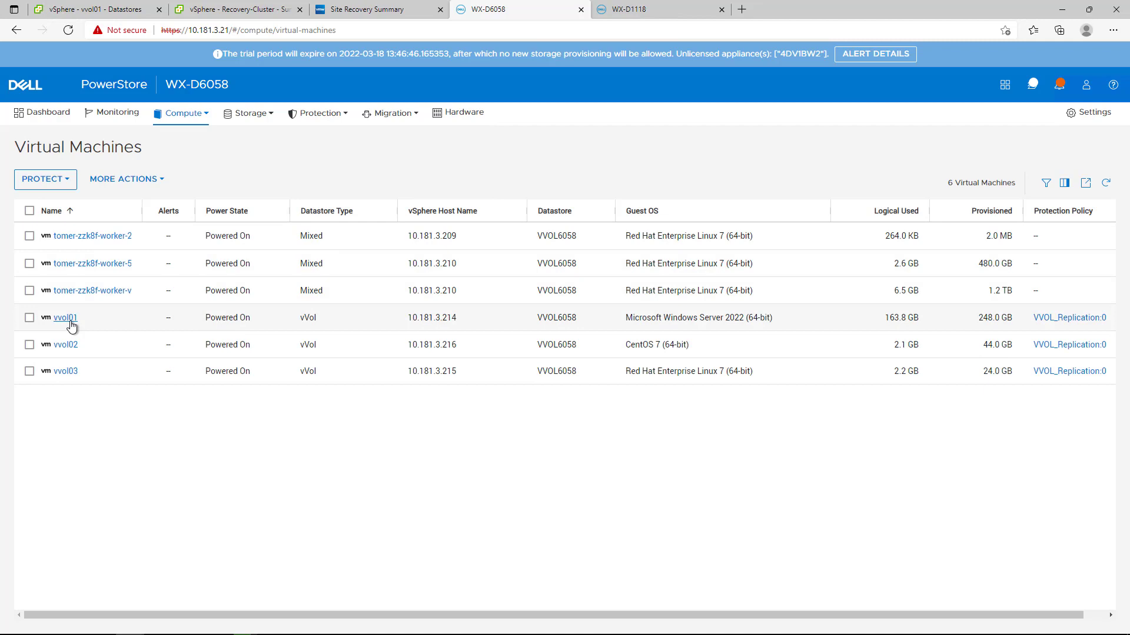
{"action": "left_click", "coordinate": [65, 318]}
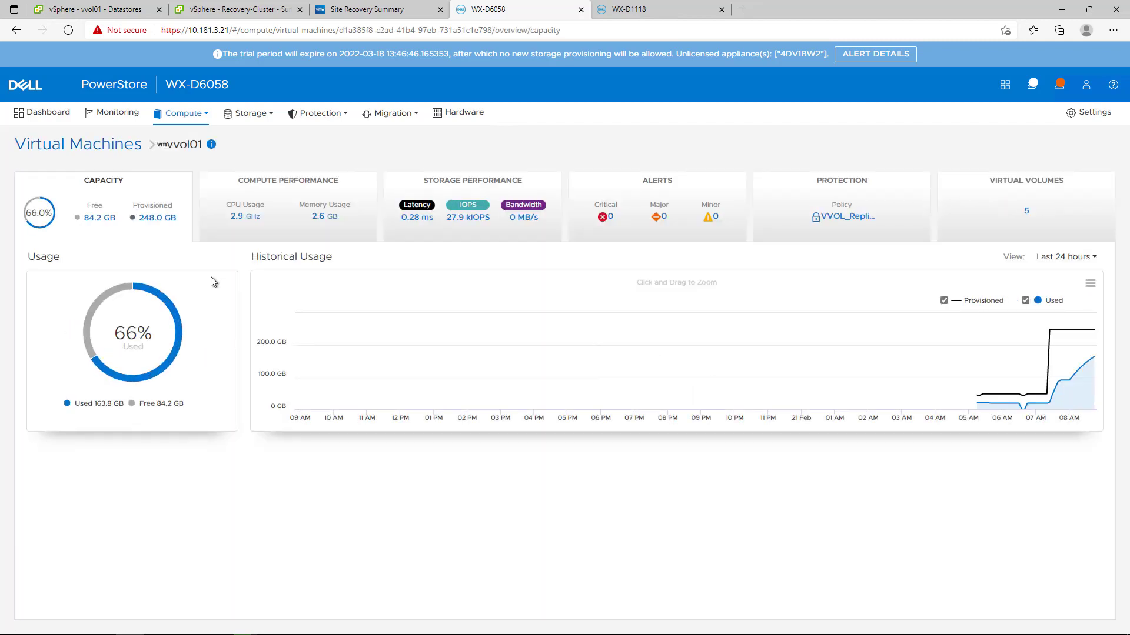
{"action": "left_click", "coordinate": [252, 236]}
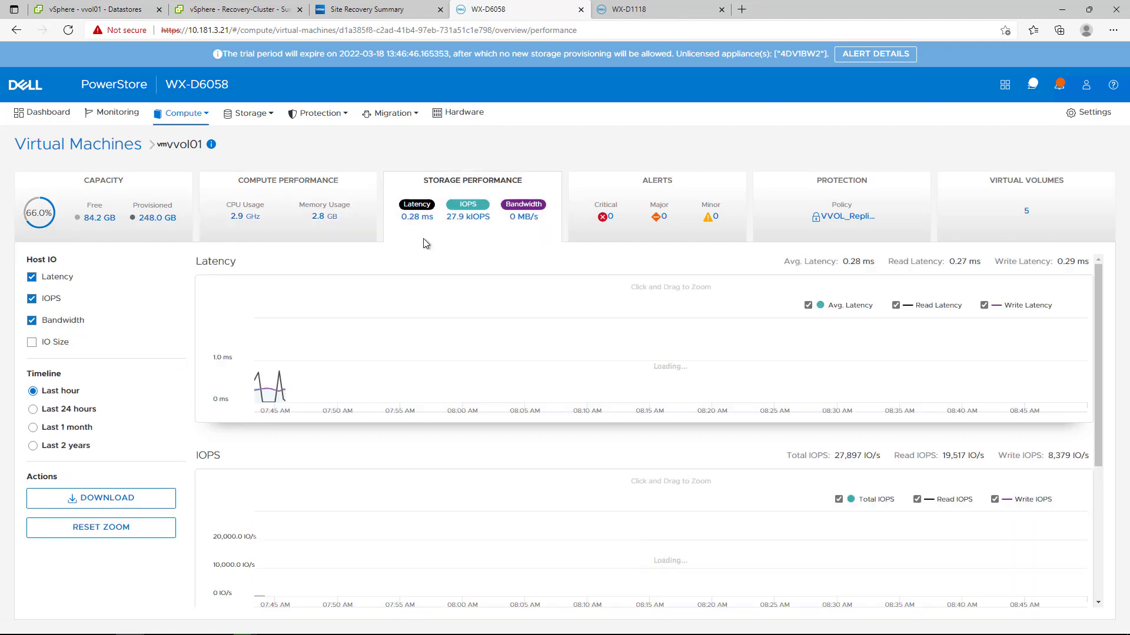
{"action": "scroll", "coordinate": [733, 417], "scroll_direction": "down", "scroll_amount": 1}
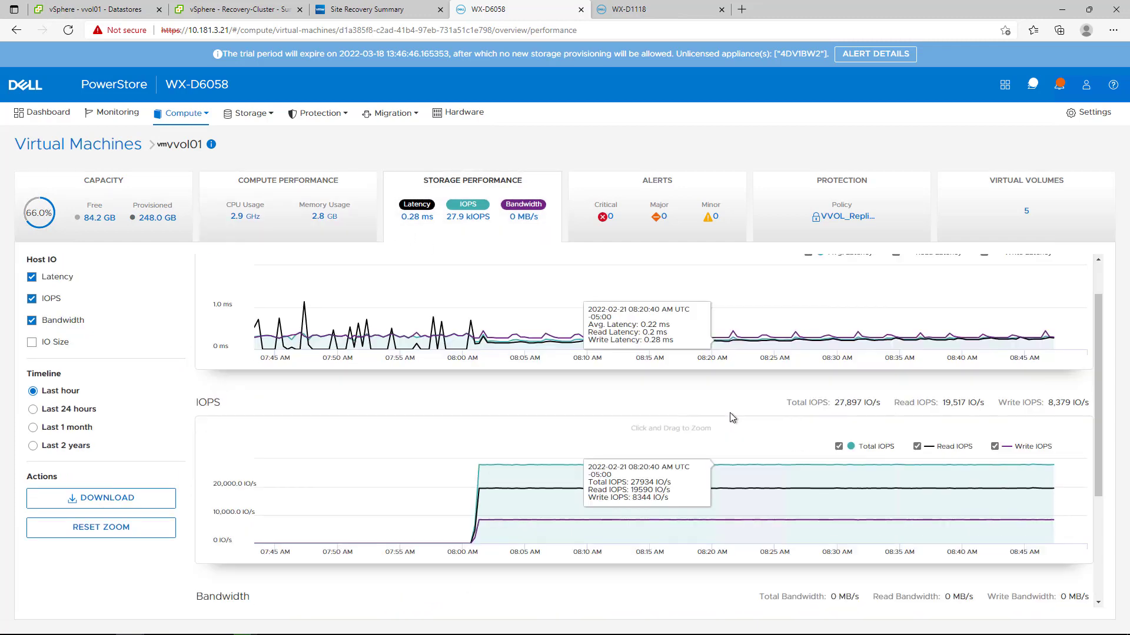
{"action": "scroll", "coordinate": [731, 415], "scroll_direction": "down", "scroll_amount": 1}
{"action": "scroll", "coordinate": [730, 419], "scroll_direction": "down", "scroll_amount": 1}
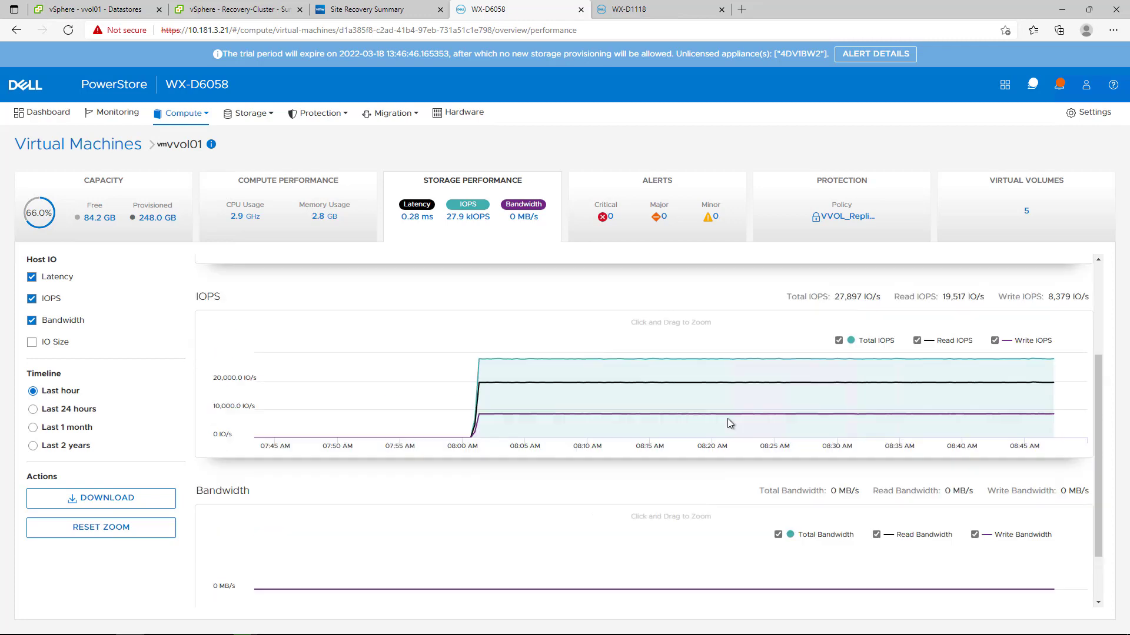
{"action": "scroll", "coordinate": [727, 419], "scroll_direction": "up", "scroll_amount": 3}
Step: Check vvol01's replication session to WX-D1118 and list its virtual machines and virtual volumes
{"action": "left_click", "coordinate": [774, 233]}
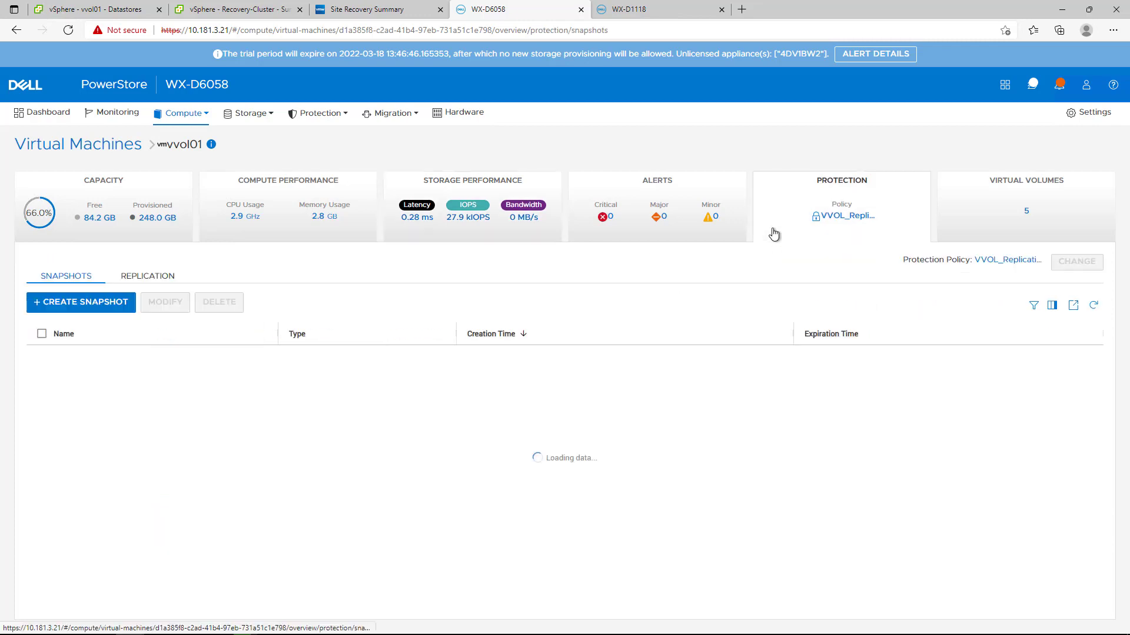
{"action": "left_click", "coordinate": [150, 276]}
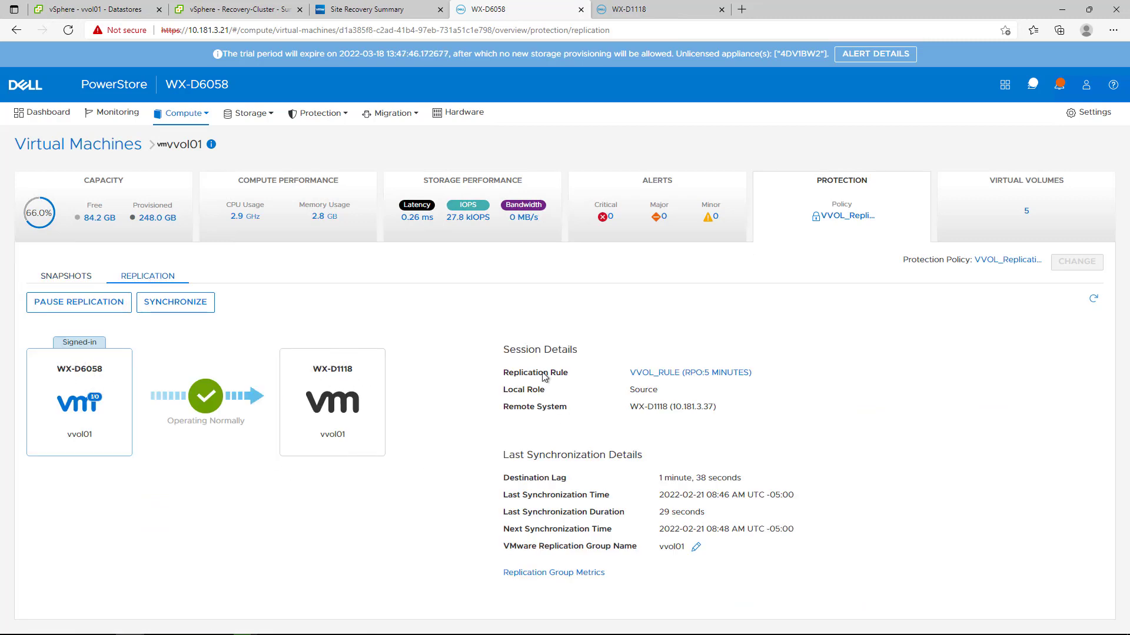
{"action": "left_click", "coordinate": [558, 574]}
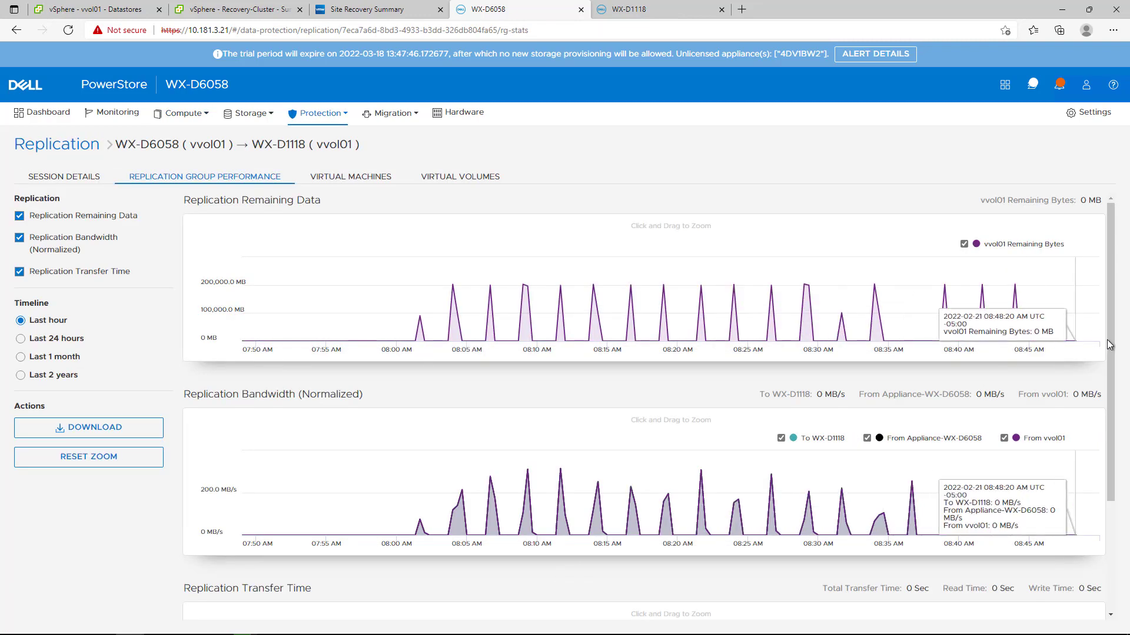
{"action": "left_click_drag", "start_coordinate": [1109, 345], "coordinate": [1124, 247]}
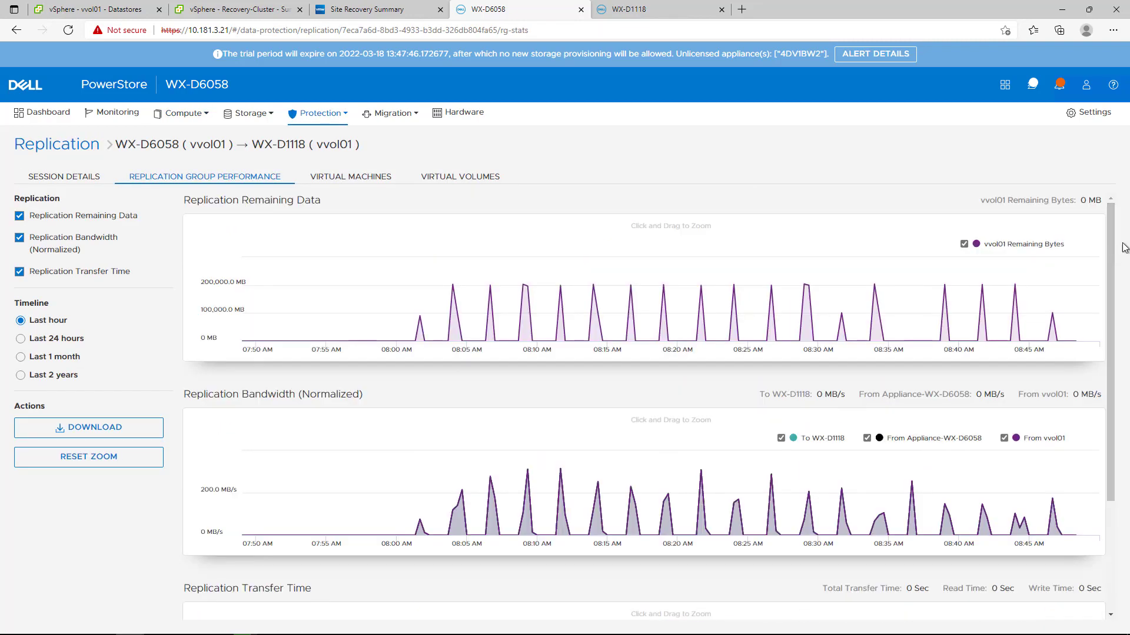
{"action": "left_click", "coordinate": [371, 182]}
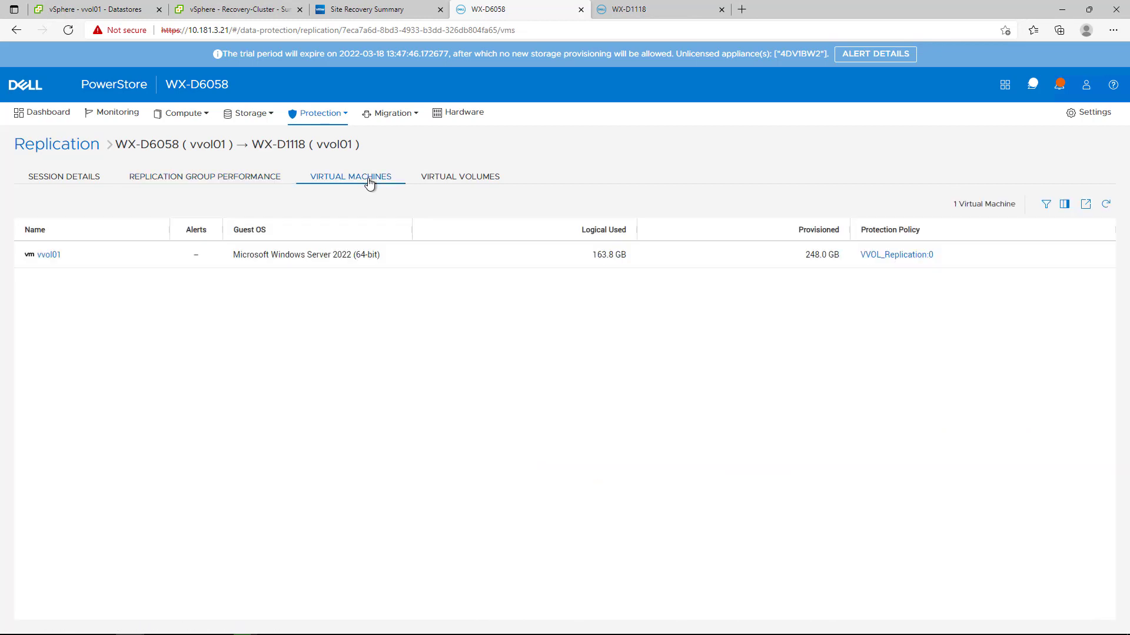
{"action": "left_click", "coordinate": [449, 181]}
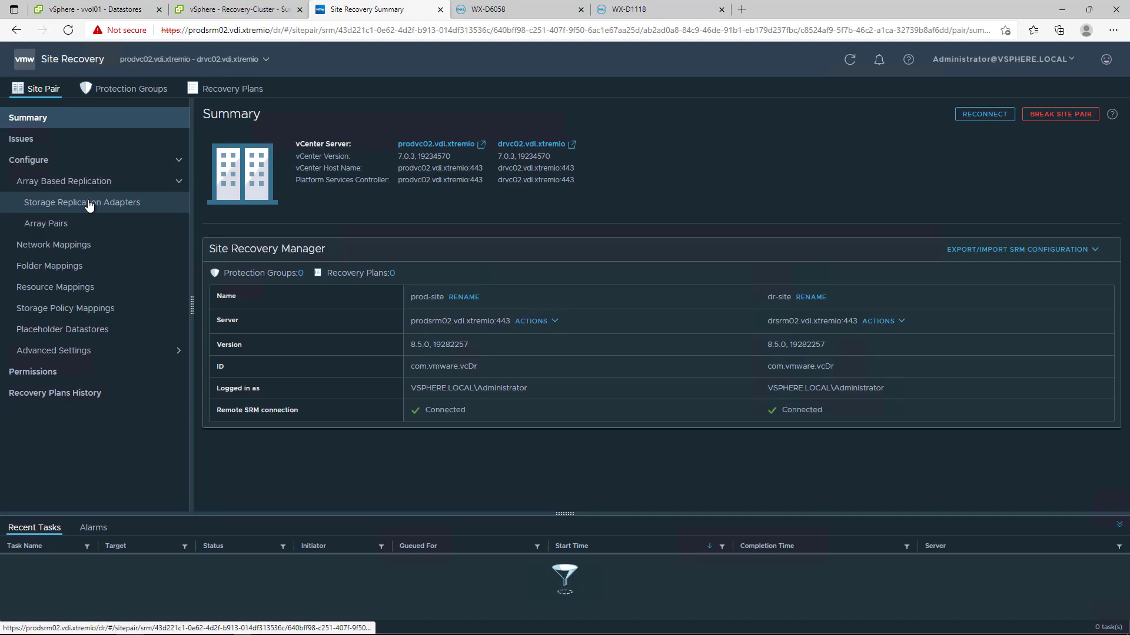
Step: Review array pairs and both sites' storage policy mappings, then show prodvc02's VVOL6058 placeholder datastore
{"action": "left_click", "coordinate": [89, 203]}
{"action": "left_click", "coordinate": [66, 224]}
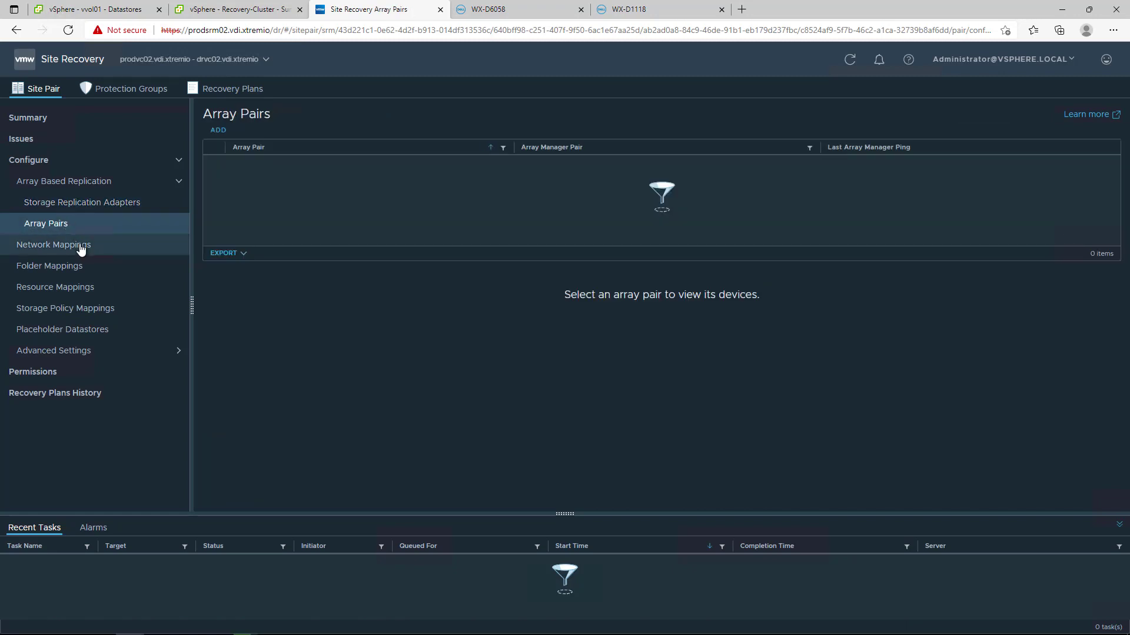
{"action": "left_click", "coordinate": [101, 312]}
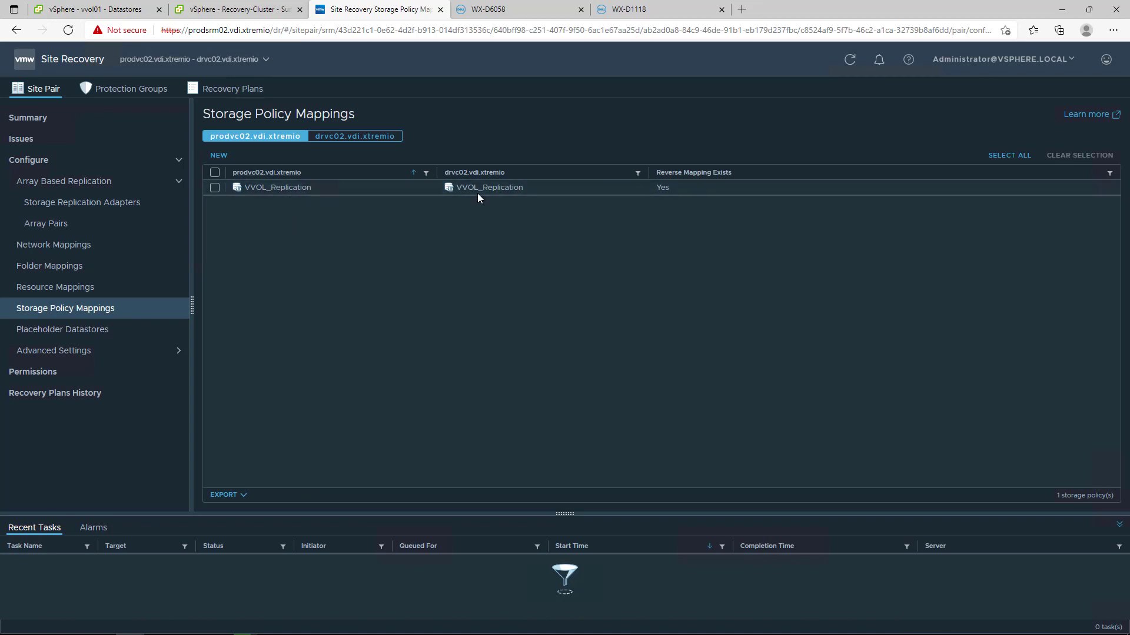
{"action": "left_click", "coordinate": [352, 138]}
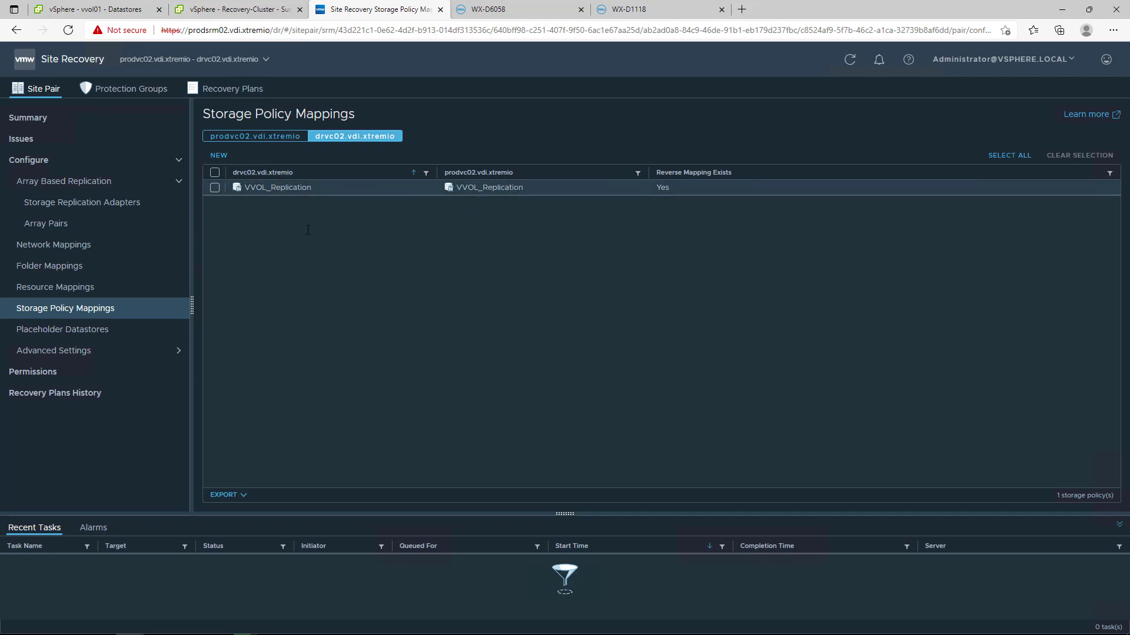
{"action": "left_click", "coordinate": [82, 329]}
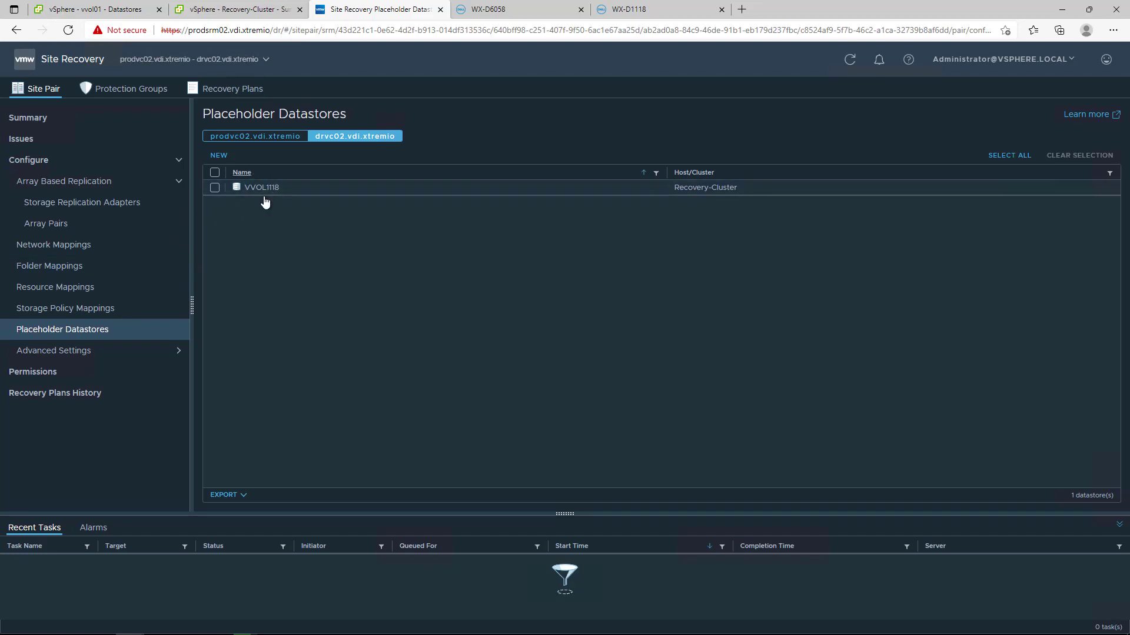
{"action": "left_click", "coordinate": [257, 137]}
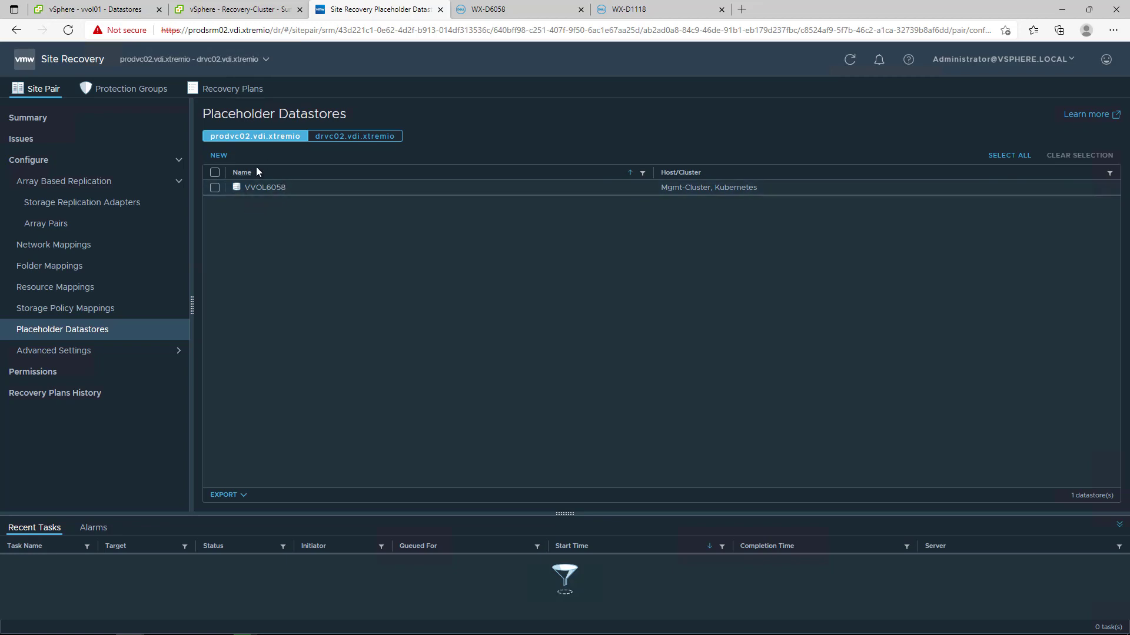
Step: Start protection group 'vvol_pg' as vVol replication on fault domain WX-D6058
{"action": "left_click", "coordinate": [141, 99]}
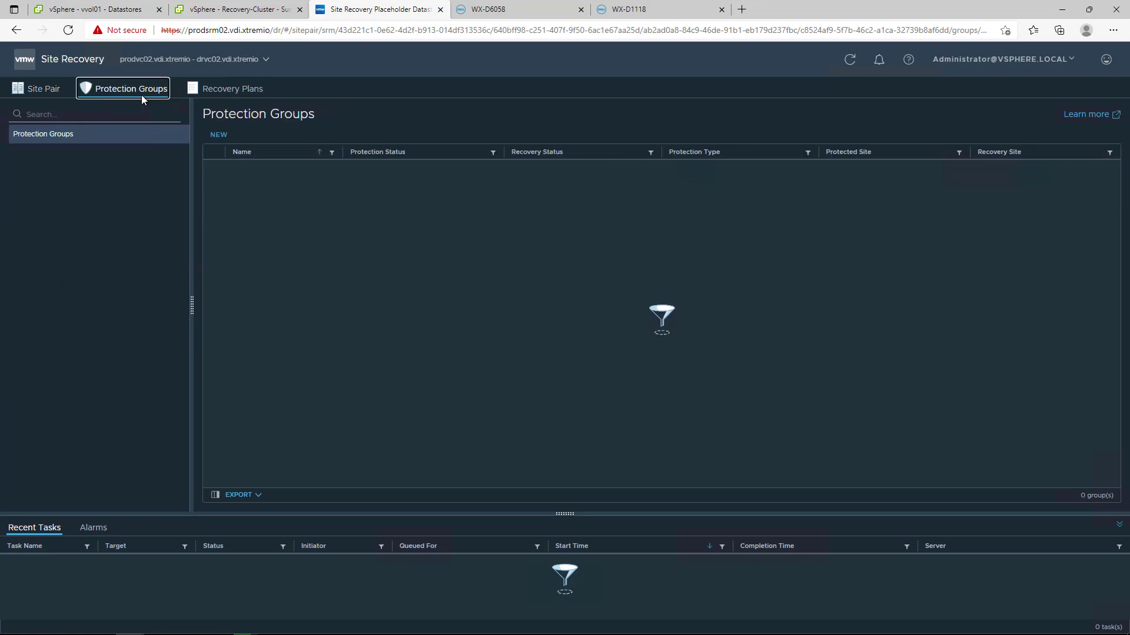
{"action": "left_click", "coordinate": [218, 136]}
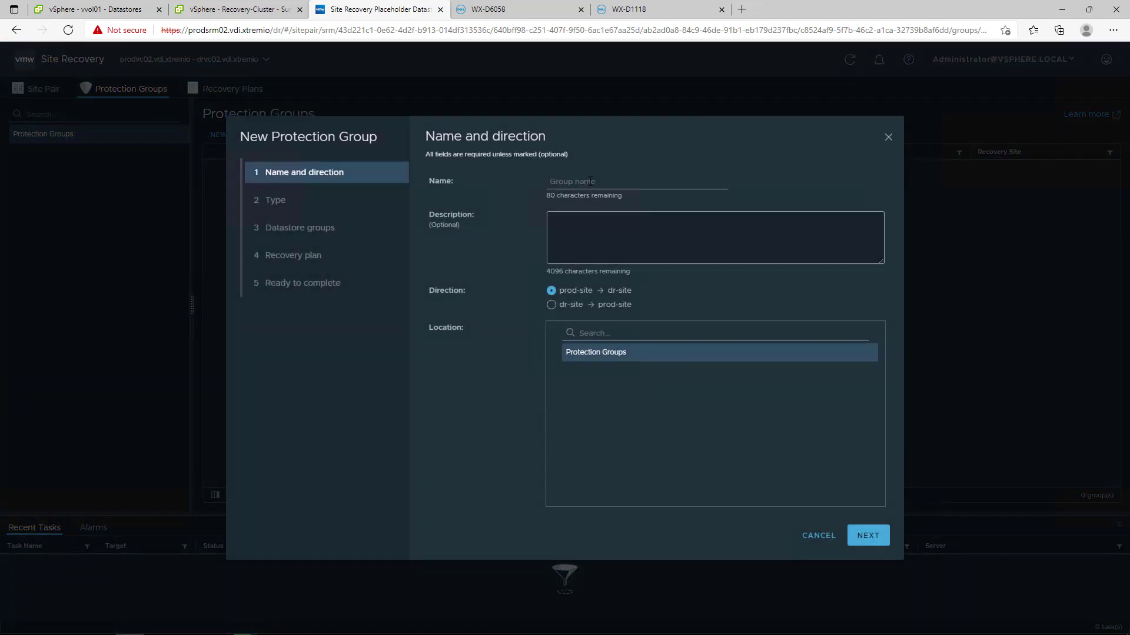
{"action": "left_click", "coordinate": [588, 181]}
{"action": "type", "text": "vvol_pg"}
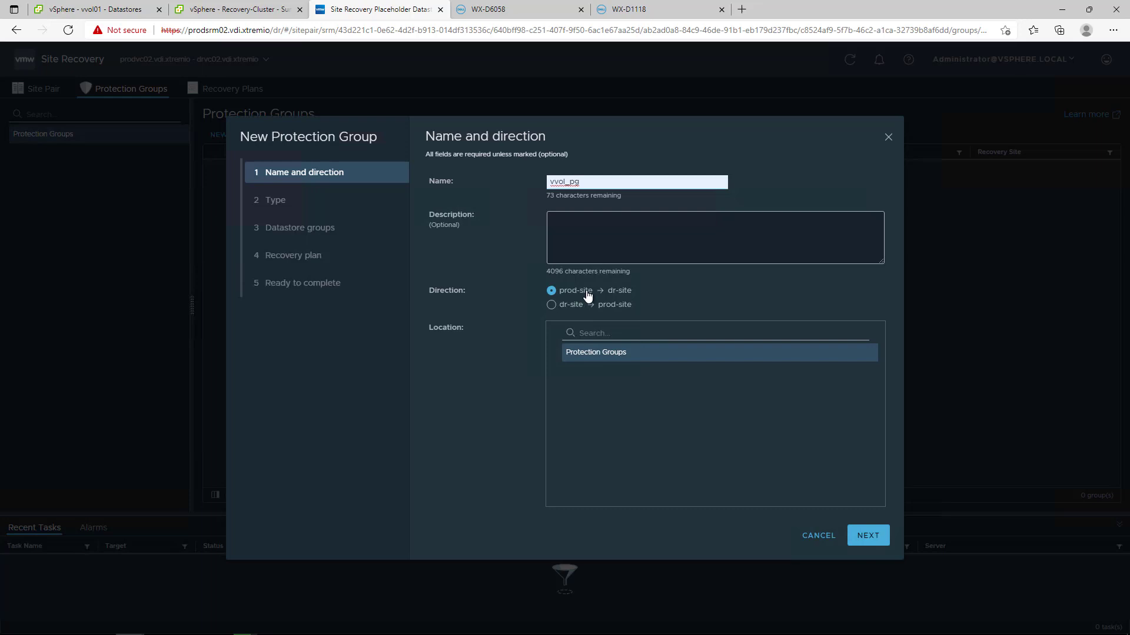
{"action": "left_click", "coordinate": [867, 537]}
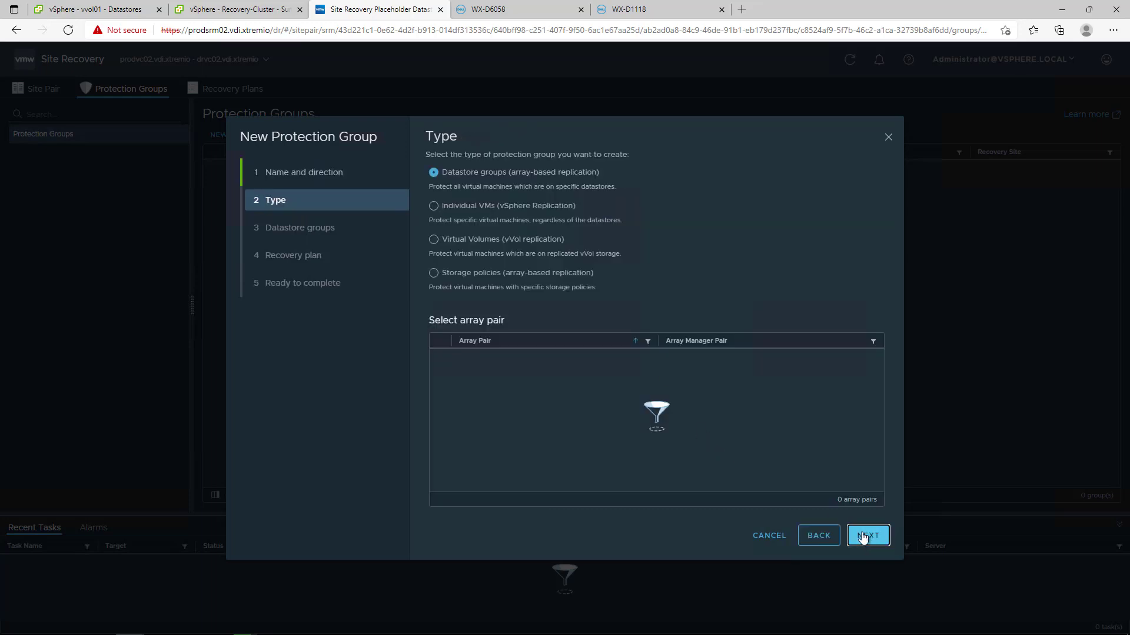
{"action": "left_click", "coordinate": [443, 241]}
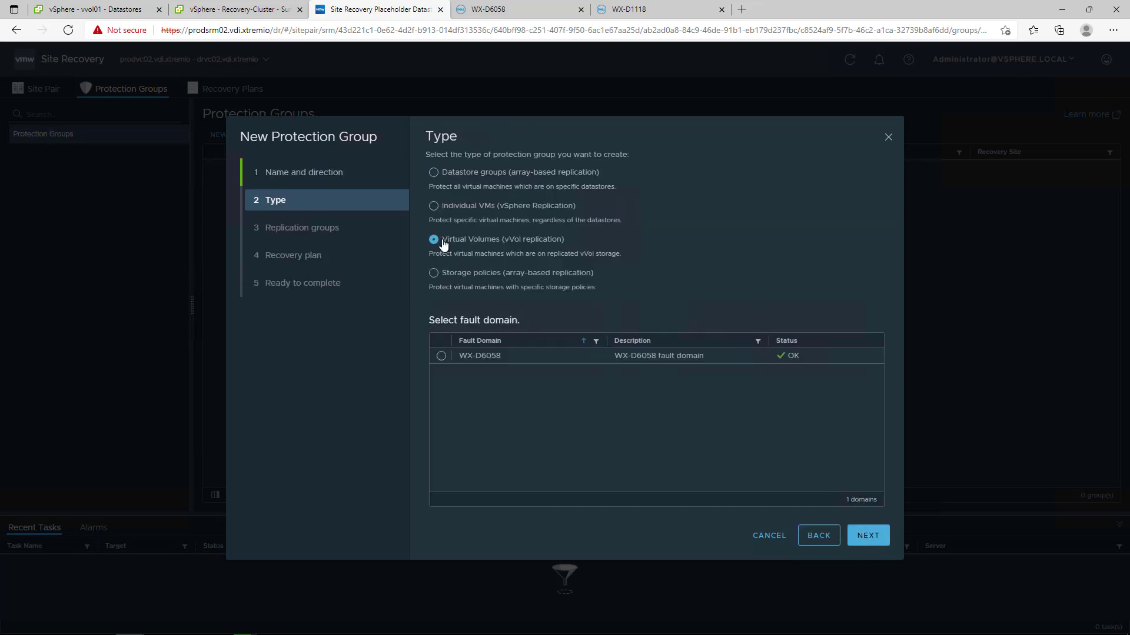
{"action": "left_click", "coordinate": [445, 355]}
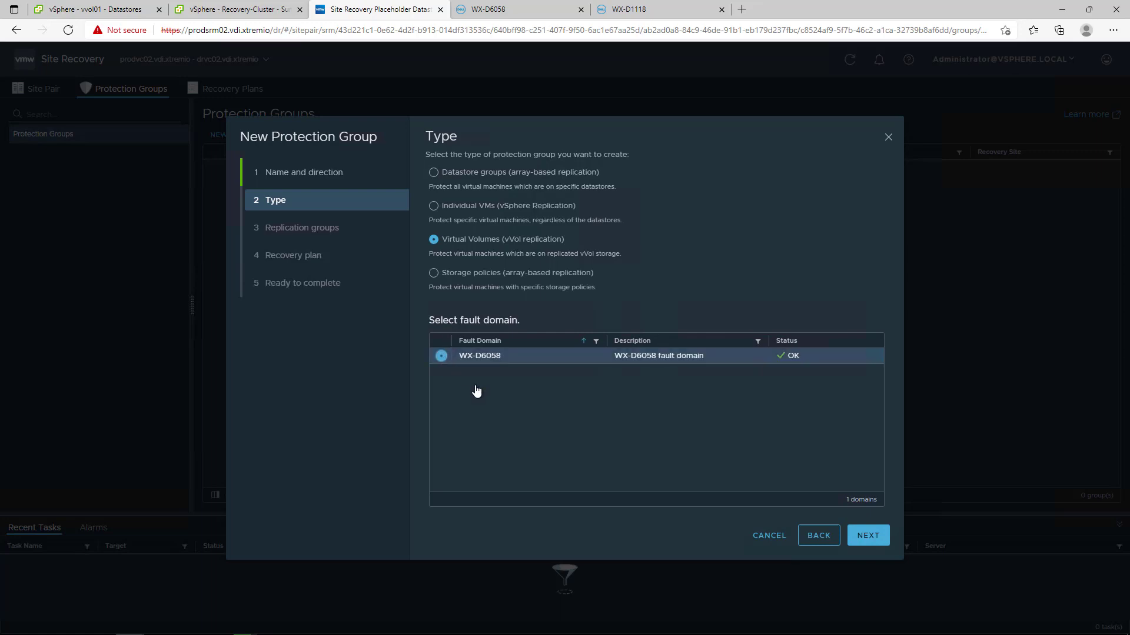
{"action": "left_click", "coordinate": [861, 534]}
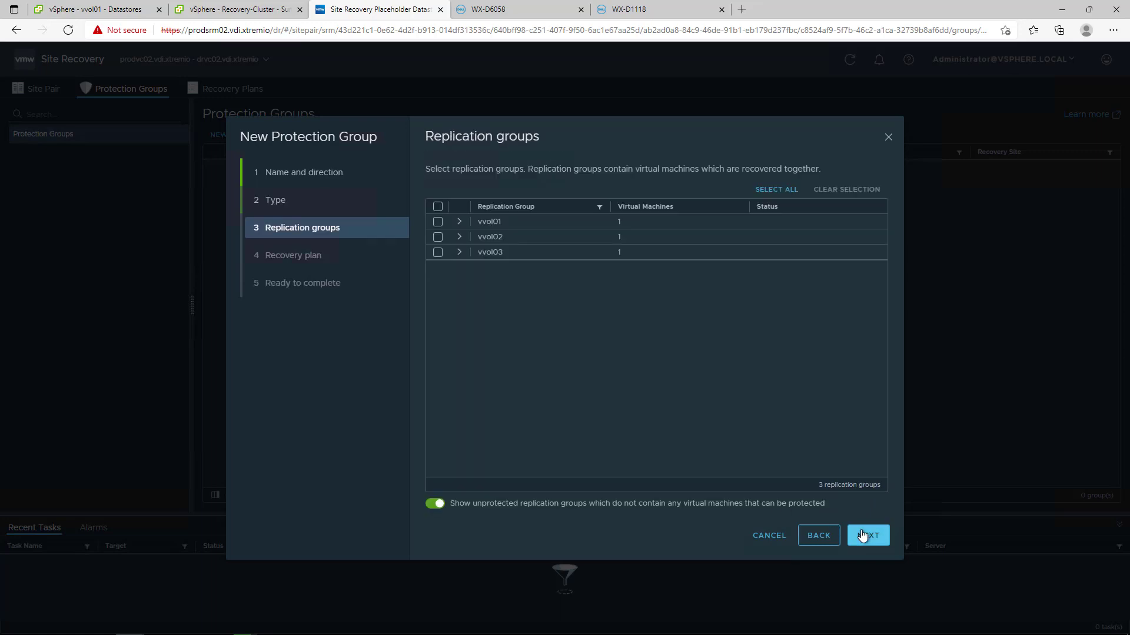
Step: Add replication groups vvol01, vvol02 and vvol03 and create new recovery plan 'vvol_rp'
{"action": "left_click", "coordinate": [459, 223]}
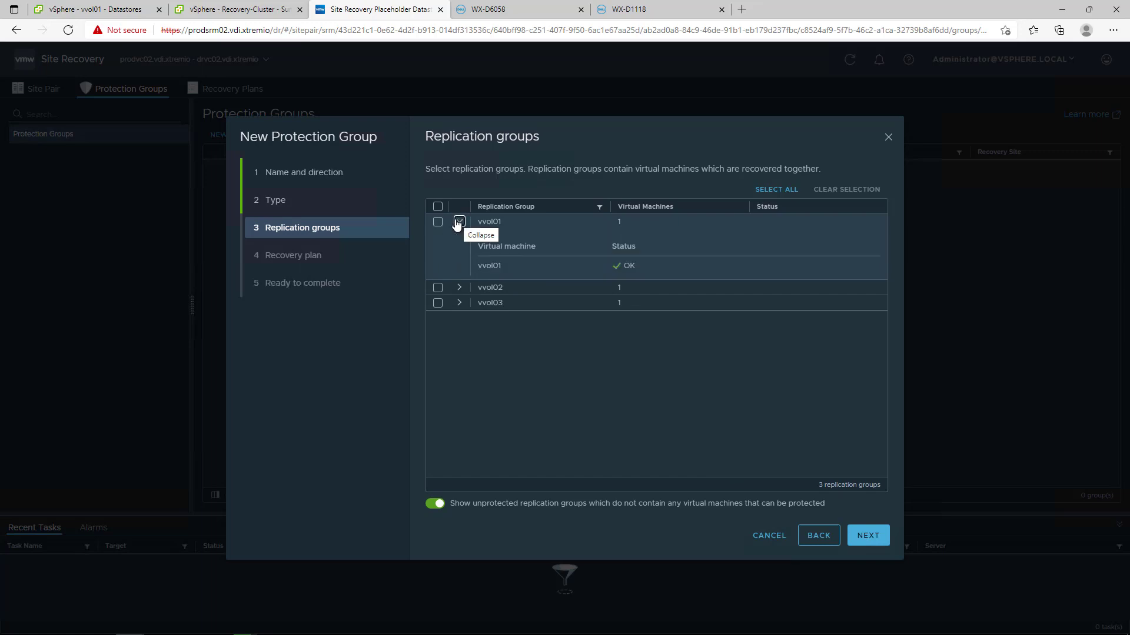
{"action": "left_click", "coordinate": [438, 222]}
{"action": "left_click", "coordinate": [437, 287]}
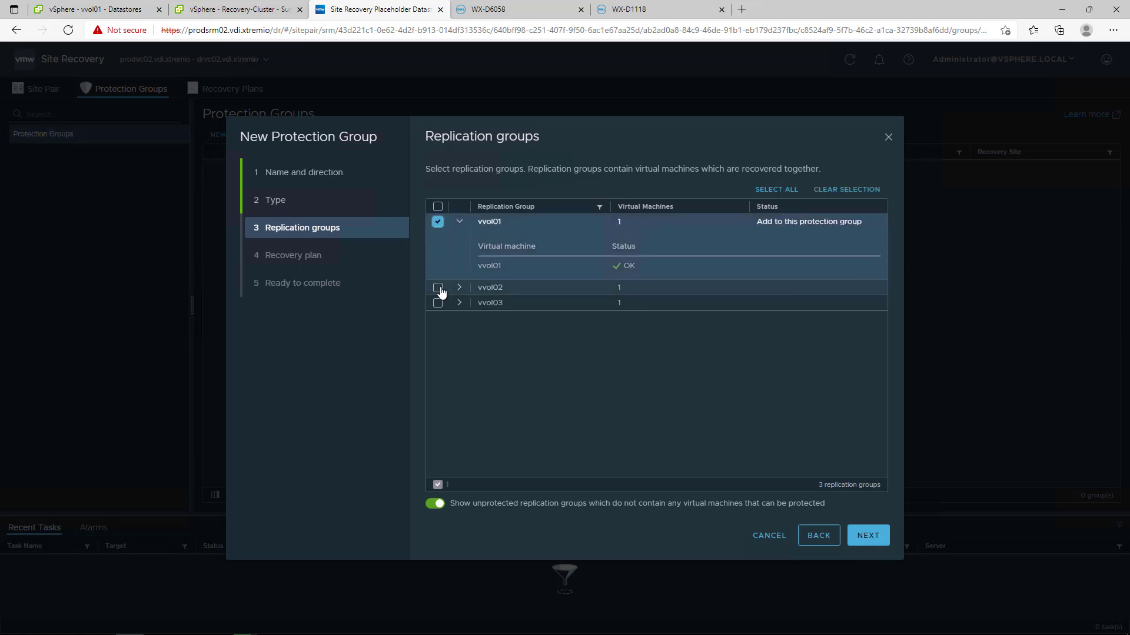
{"action": "left_click", "coordinate": [437, 303]}
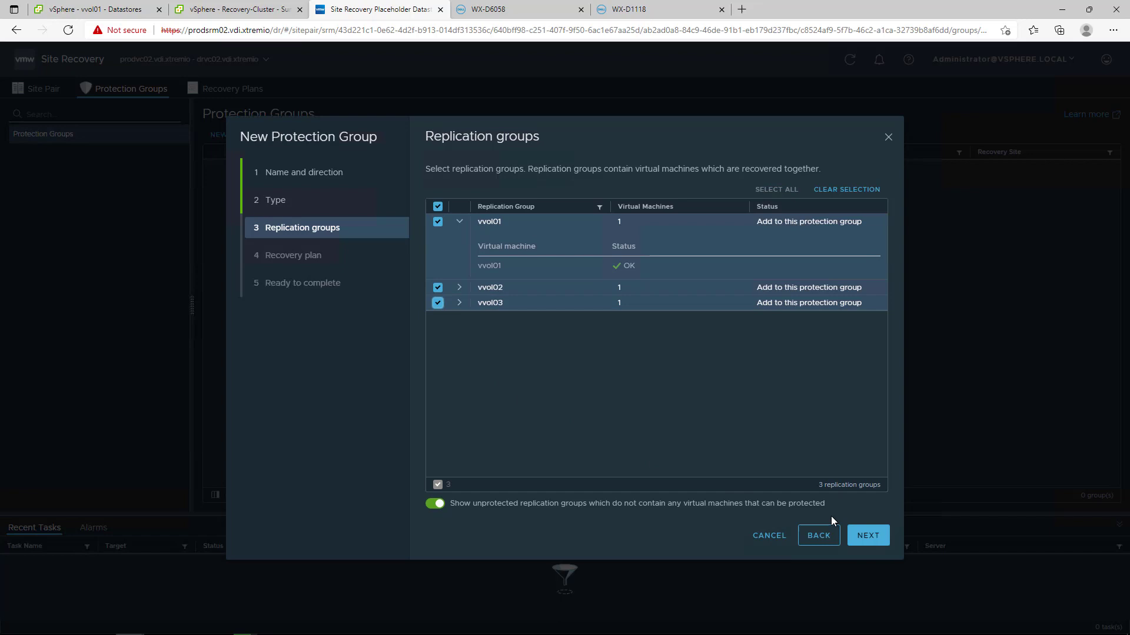
{"action": "left_click", "coordinate": [863, 536]}
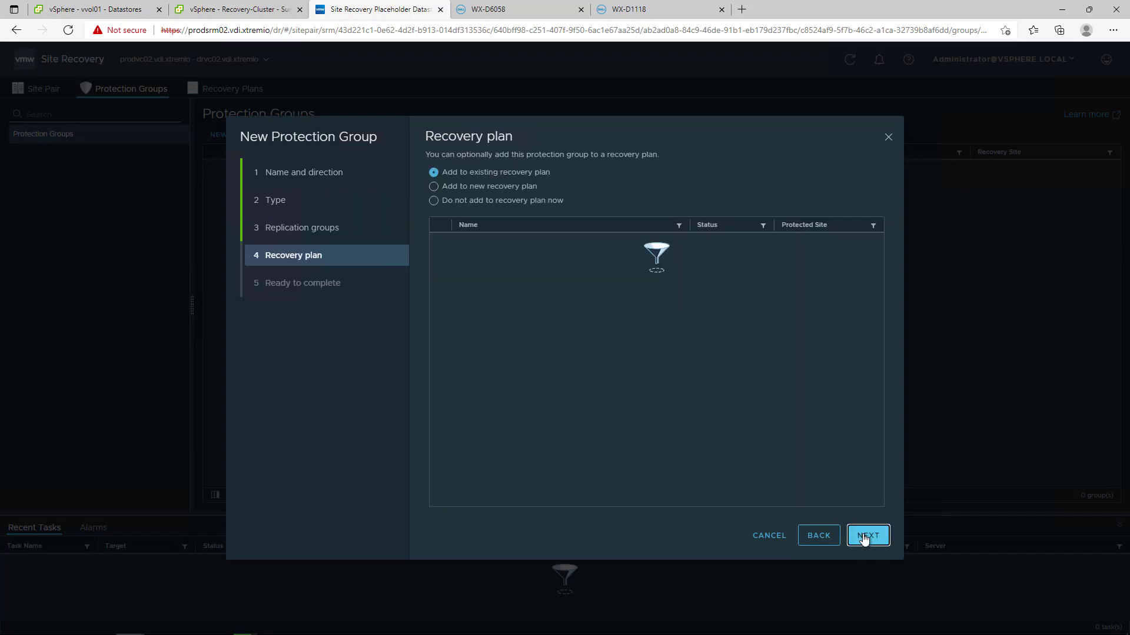
{"action": "left_click", "coordinate": [434, 187]}
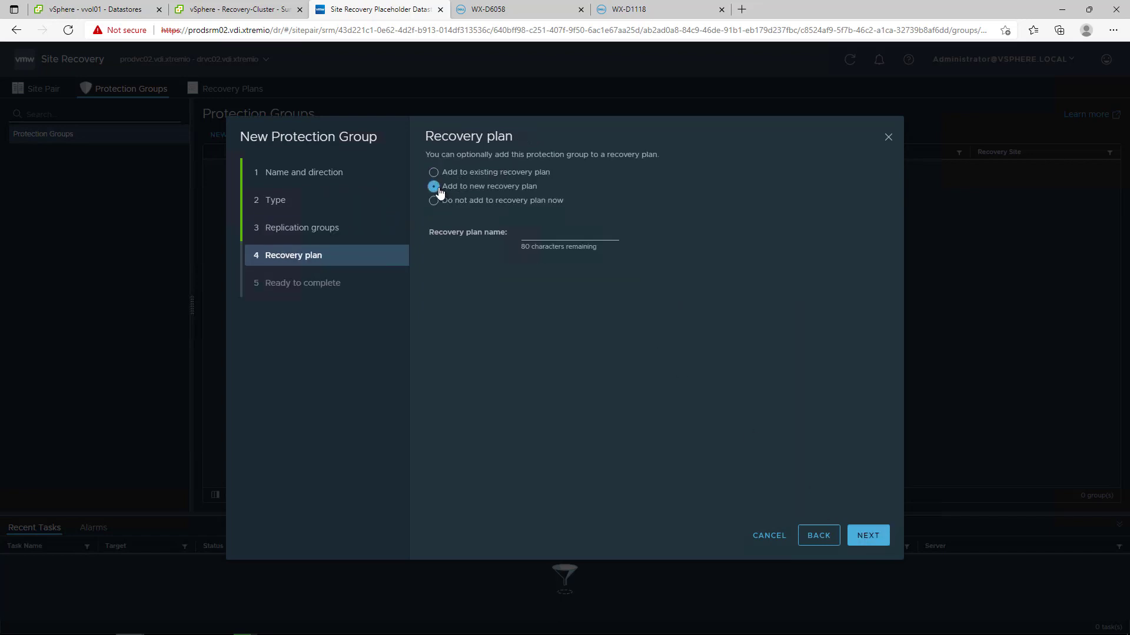
{"action": "left_click", "coordinate": [539, 233]}
{"action": "type", "text": "vvol_rp"}
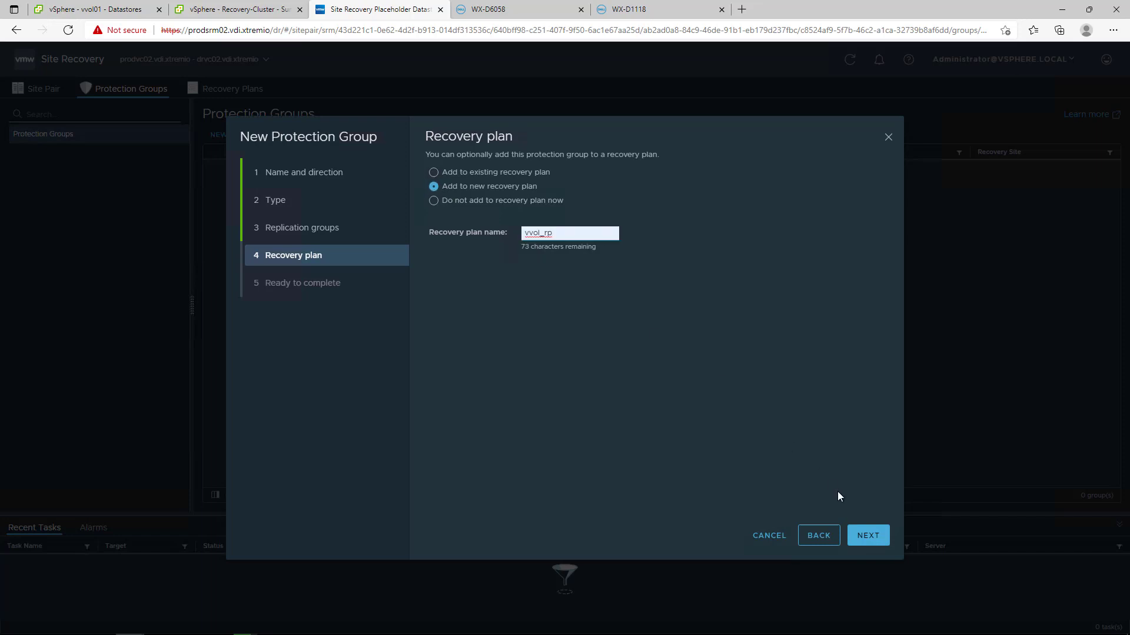
{"action": "left_click", "coordinate": [864, 534]}
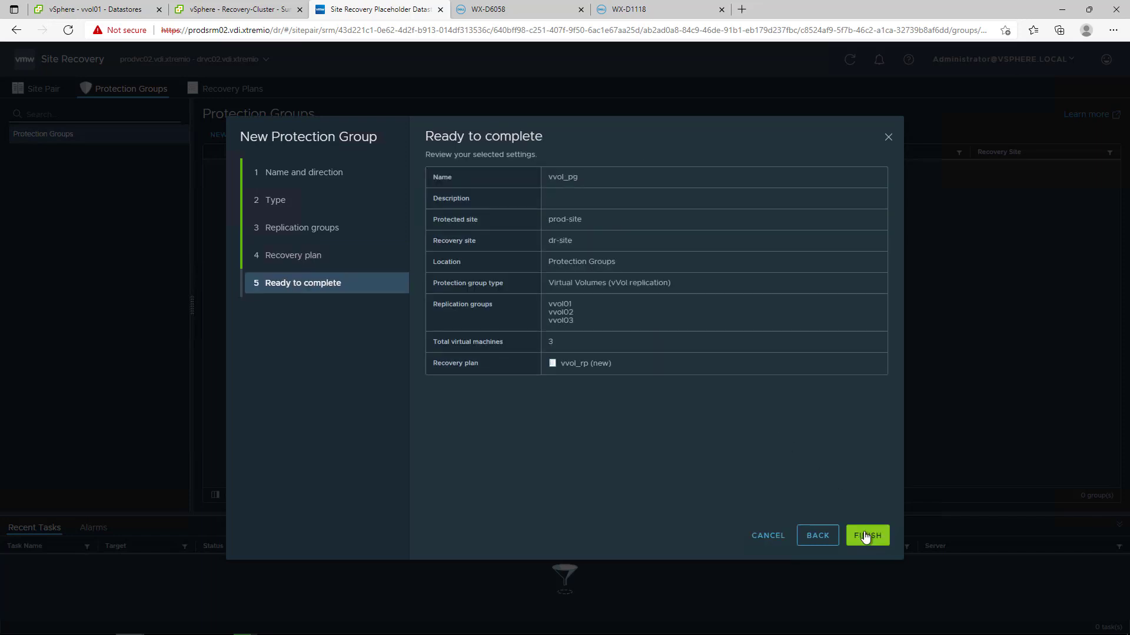
Step: Finish creating vvol_pg, then bring up the WX-D1118 dashboard showing 19.8 TB free of 20.0 TB
{"action": "left_click", "coordinate": [865, 535]}
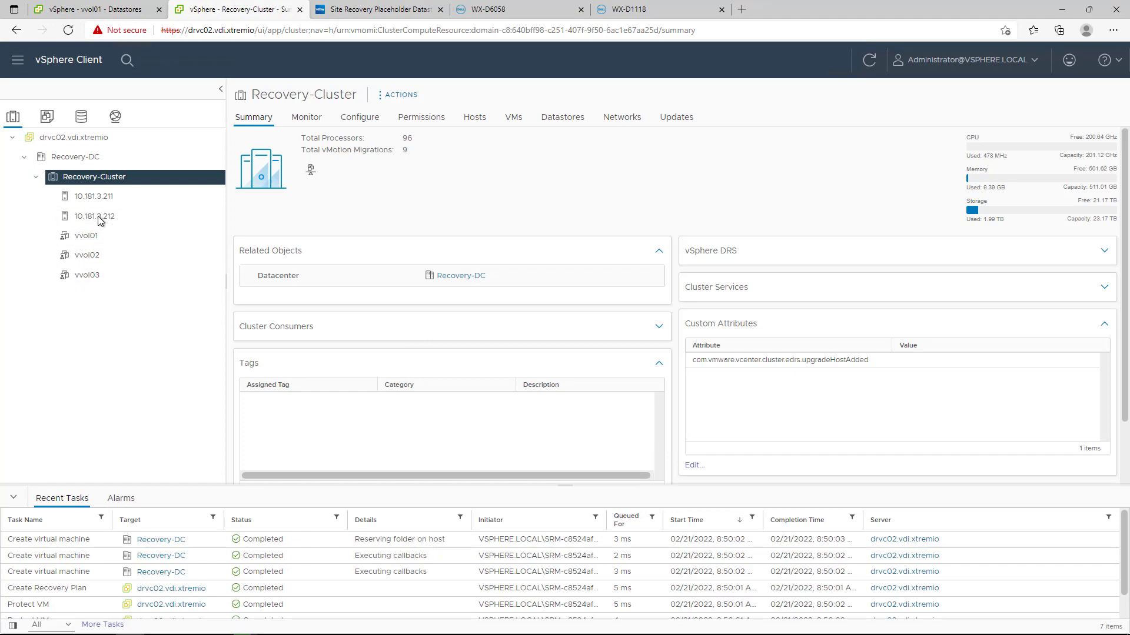
{"action": "left_click", "coordinate": [644, 16]}
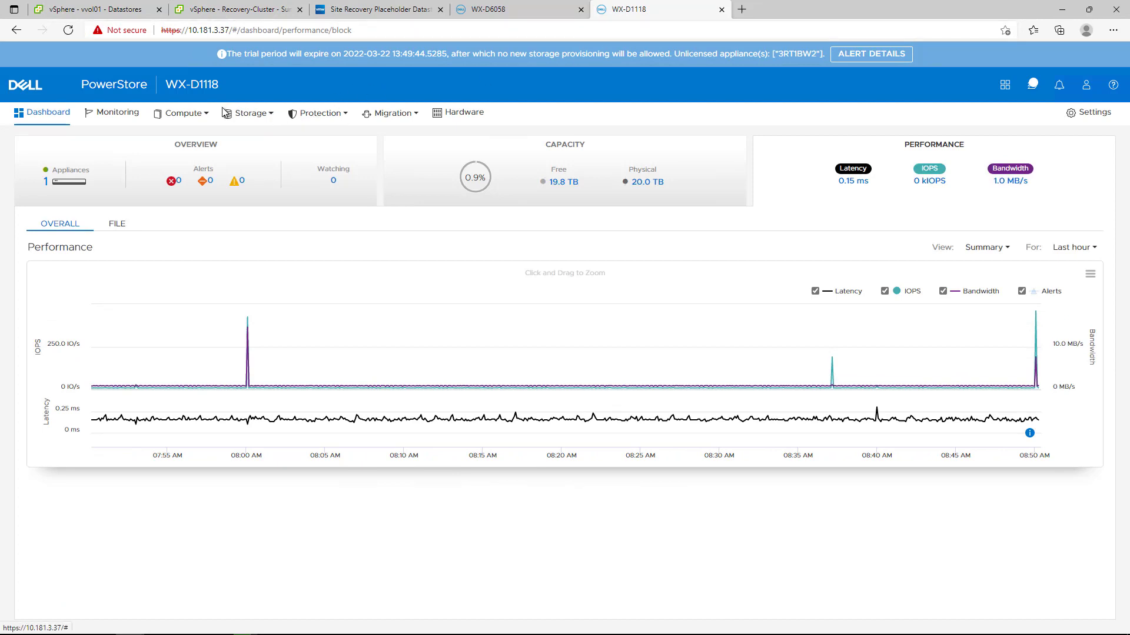
Step: Review the WX-D1118 storage container's 11 vVols, then open the vvol_rp plan summary
{"action": "left_click", "coordinate": [247, 113]}
{"action": "left_click", "coordinate": [279, 194]}
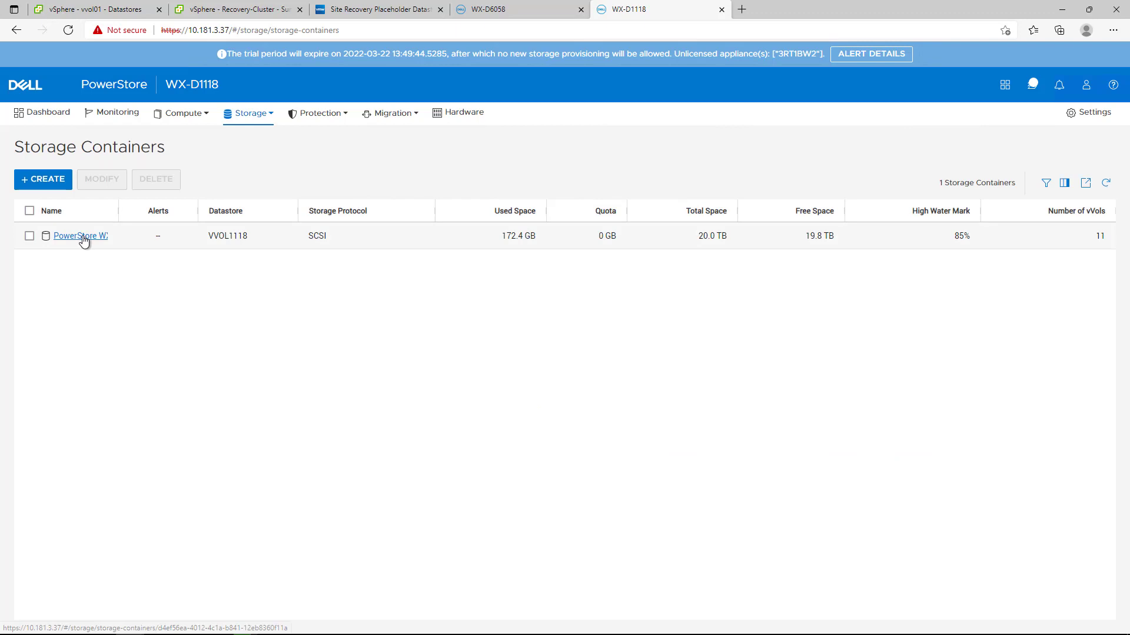
{"action": "left_click", "coordinate": [91, 236]}
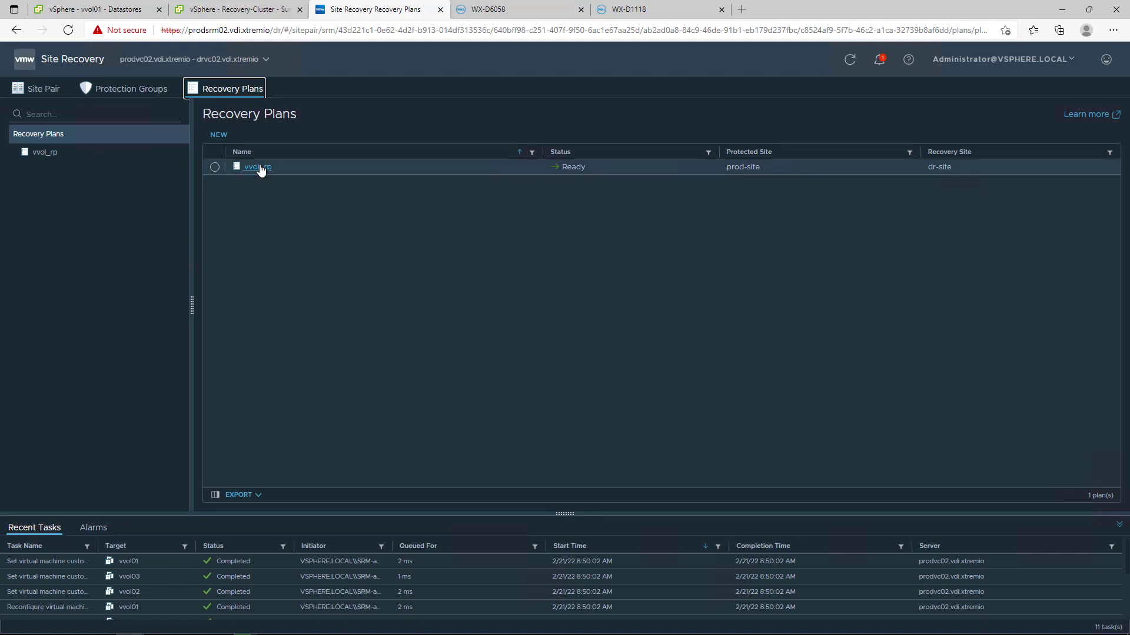
{"action": "left_click", "coordinate": [259, 167]}
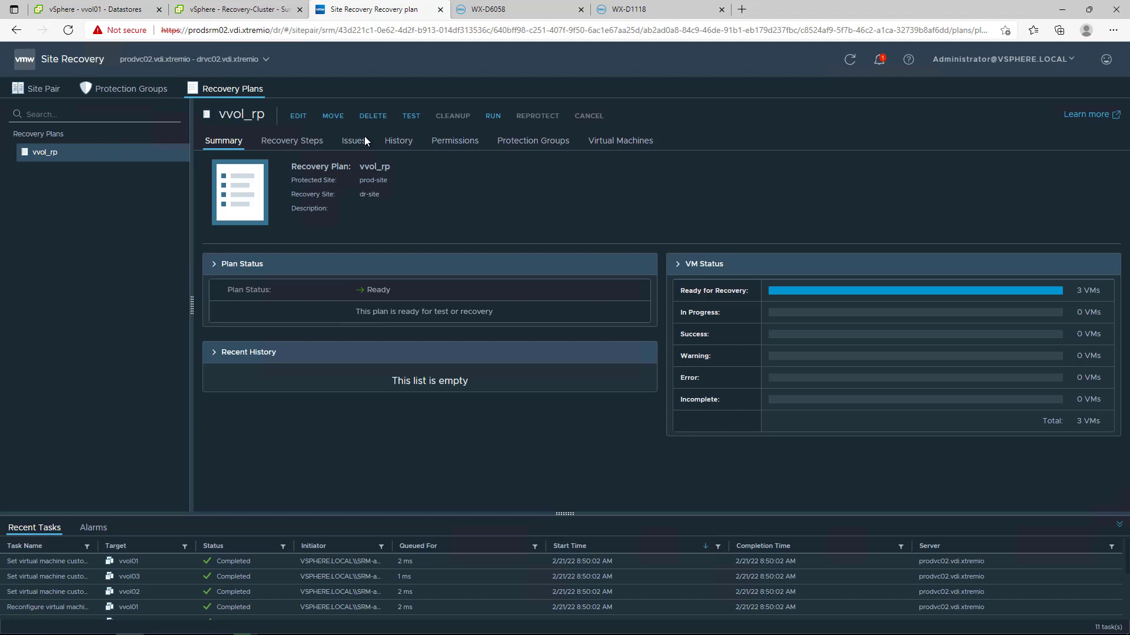
Step: Launch a vvol_rp test with 'Replicate recent changes' left enabled
{"action": "left_click", "coordinate": [412, 116]}
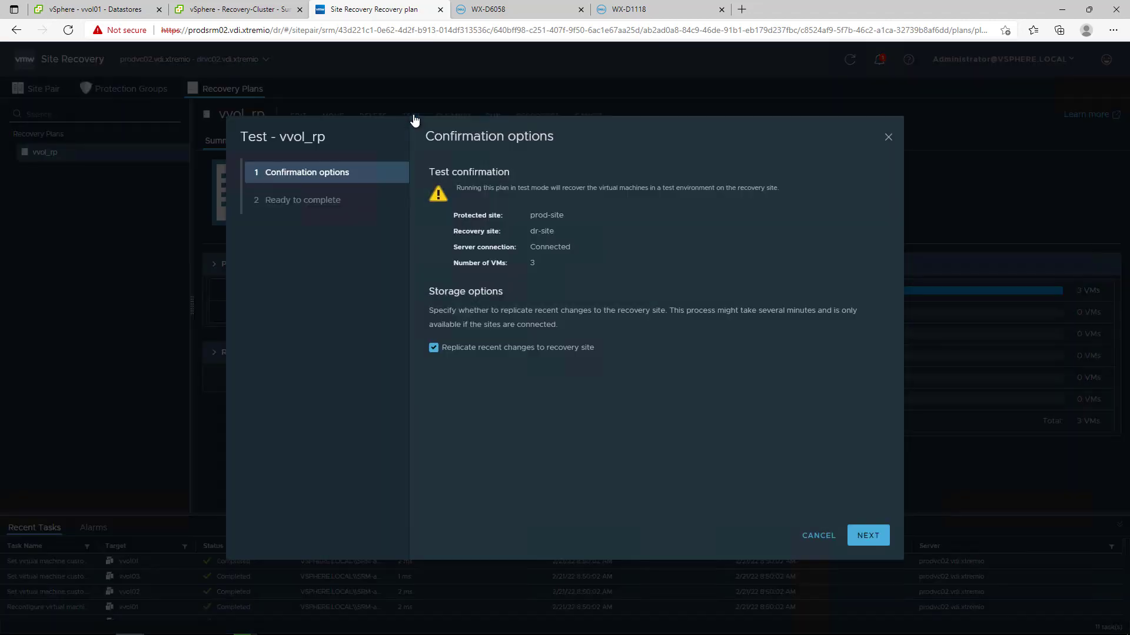
{"action": "left_click", "coordinate": [881, 540]}
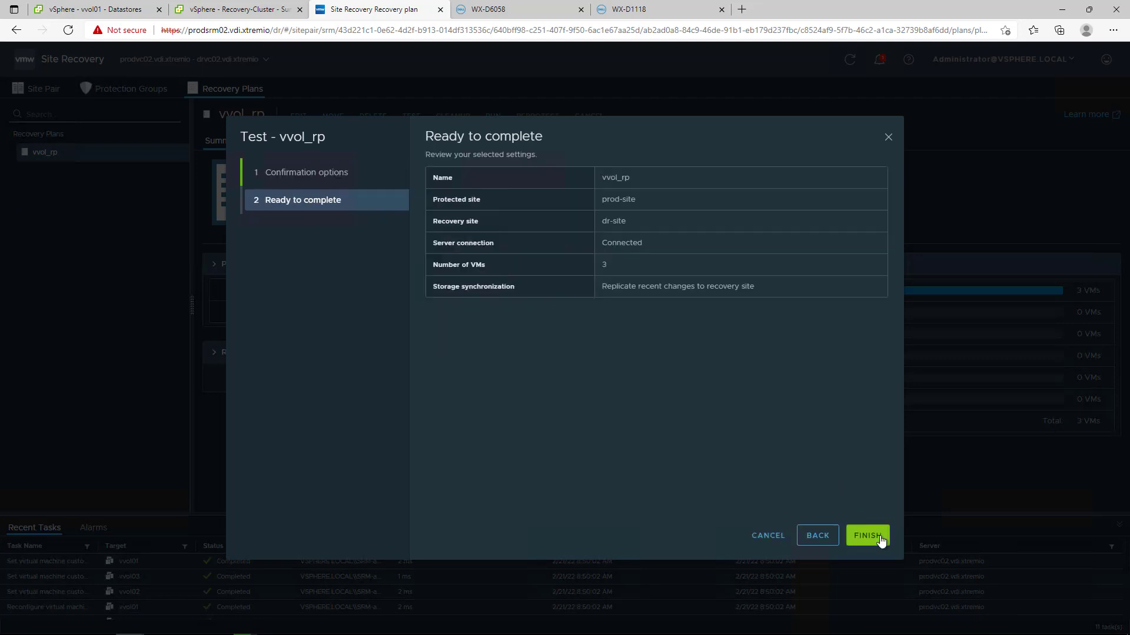
{"action": "left_click", "coordinate": [867, 536]}
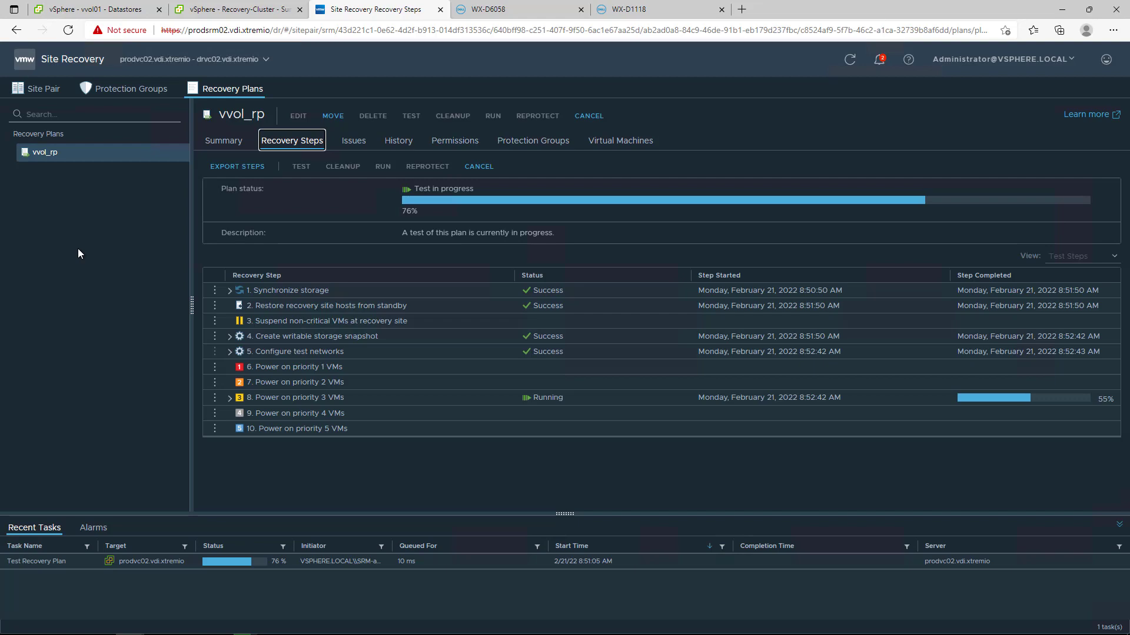
Step: Check that vvol01, vvol02 and vvol03 run in Recovery-Cluster, then view WX-D1118's virtual machines list
{"action": "left_click", "coordinate": [258, 11]}
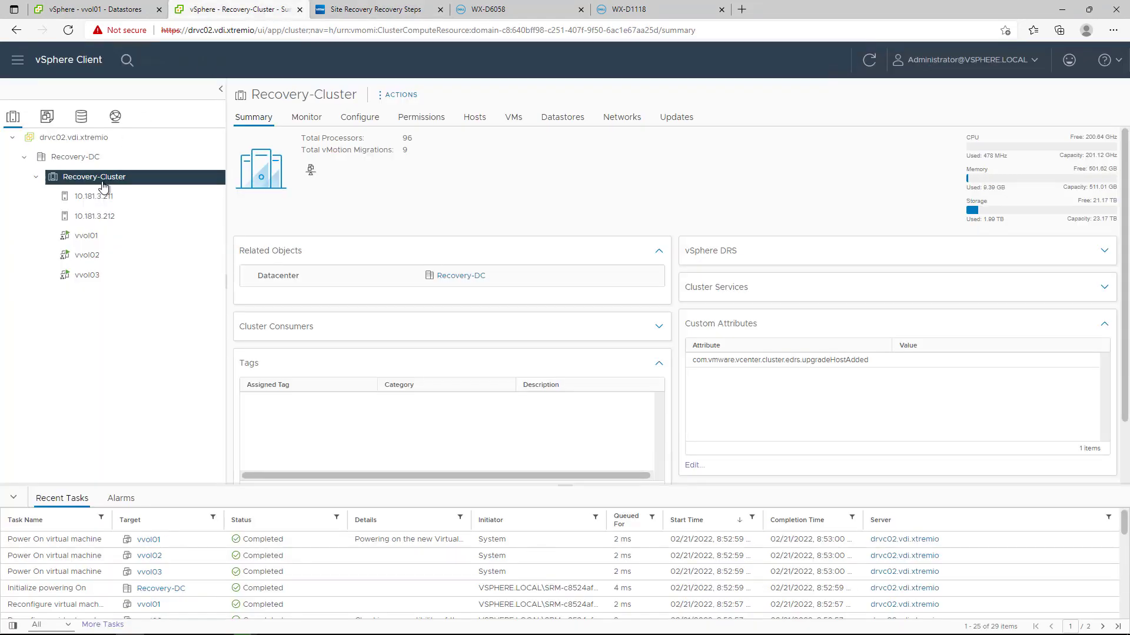
{"action": "left_click", "coordinate": [87, 236]}
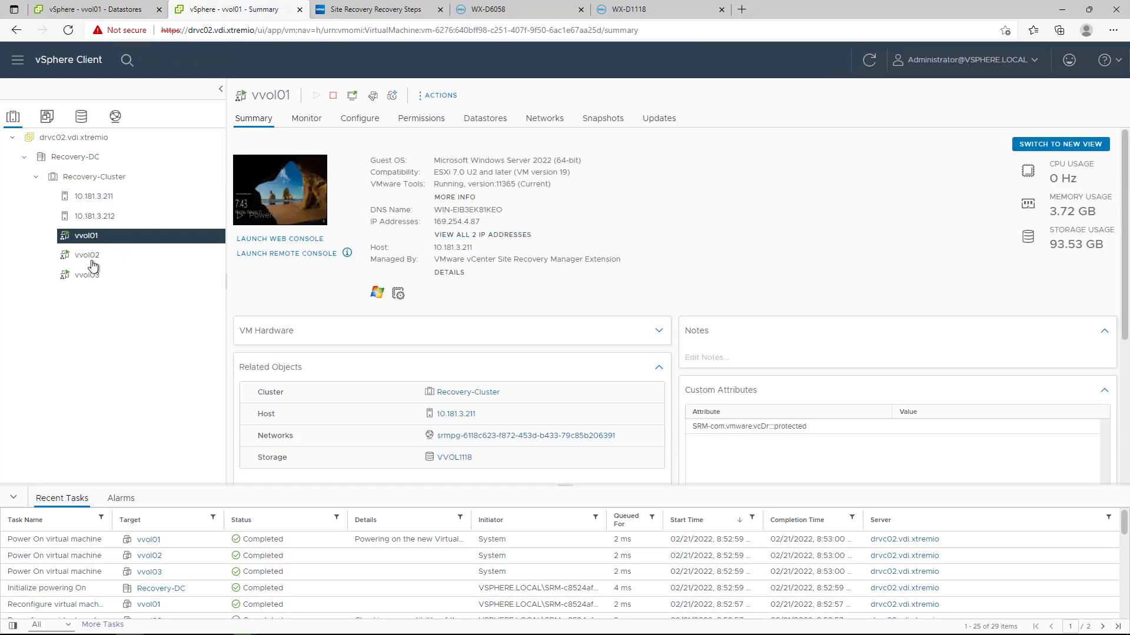
{"action": "left_click", "coordinate": [111, 256]}
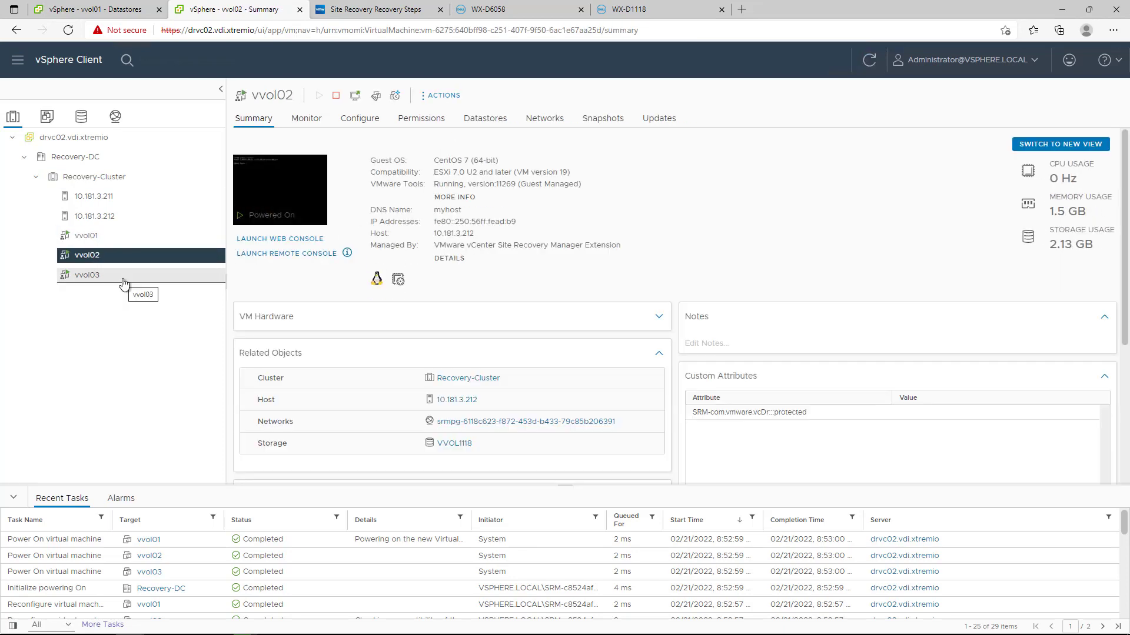
{"action": "left_click", "coordinate": [122, 277]}
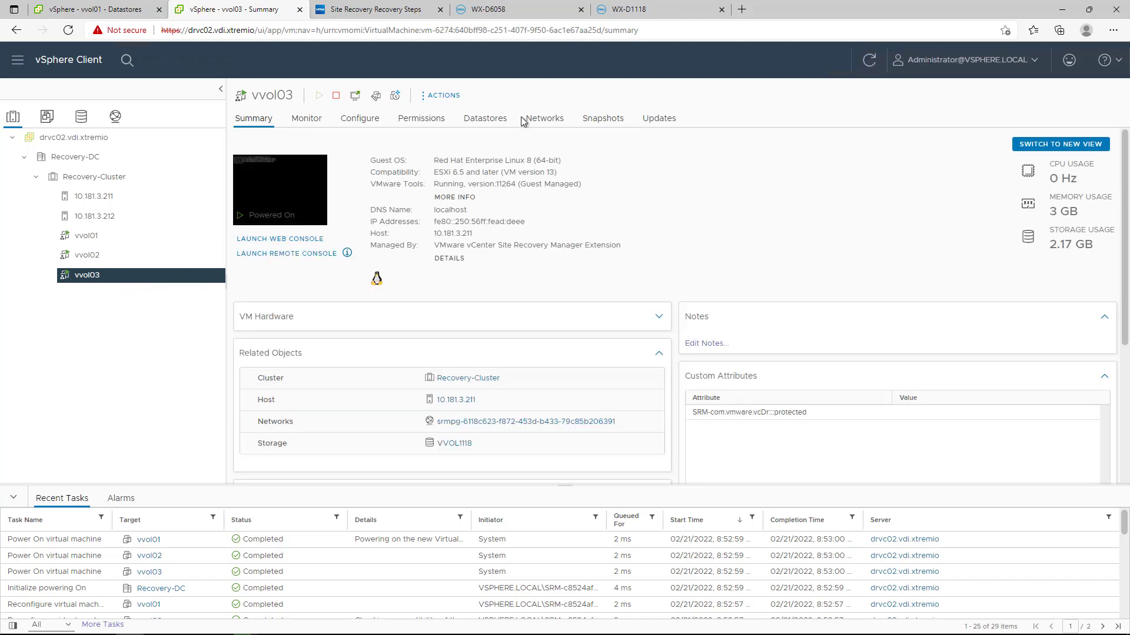
{"action": "left_click", "coordinate": [612, 9]}
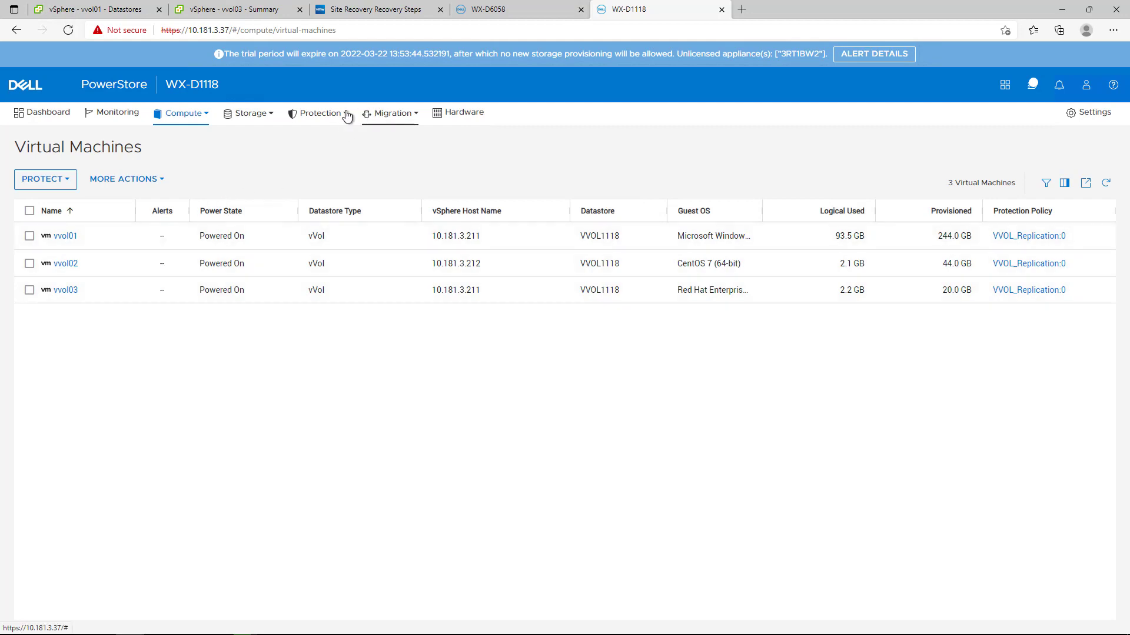
Step: Open PowerStore's Protection > Replication page and widen the Session Status column
{"action": "left_click", "coordinate": [320, 113]}
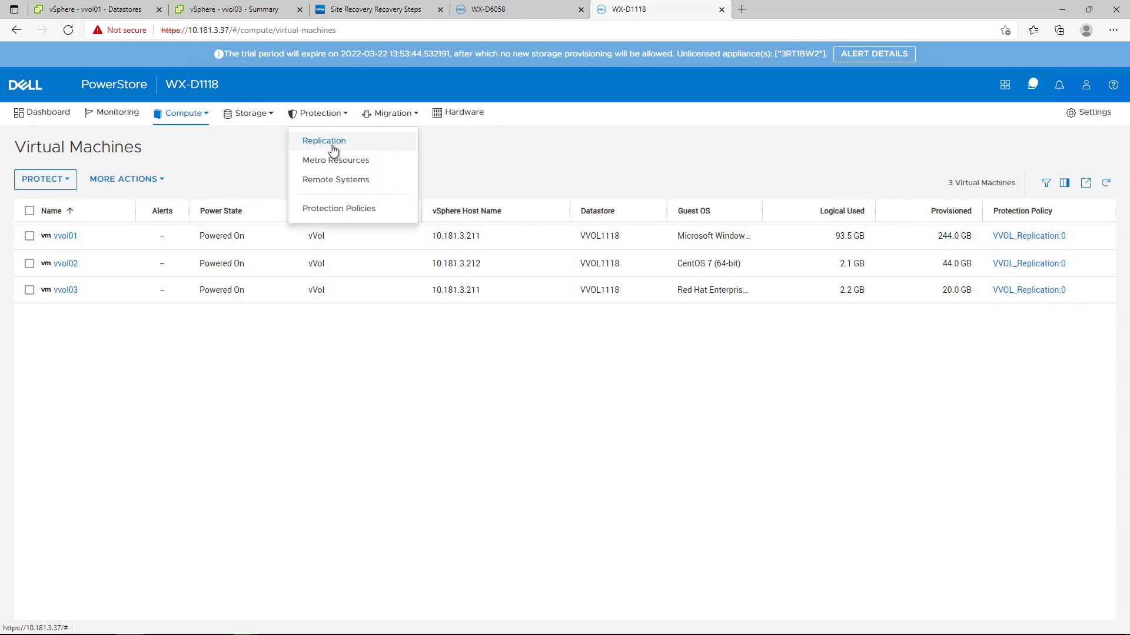
{"action": "left_click", "coordinate": [333, 148]}
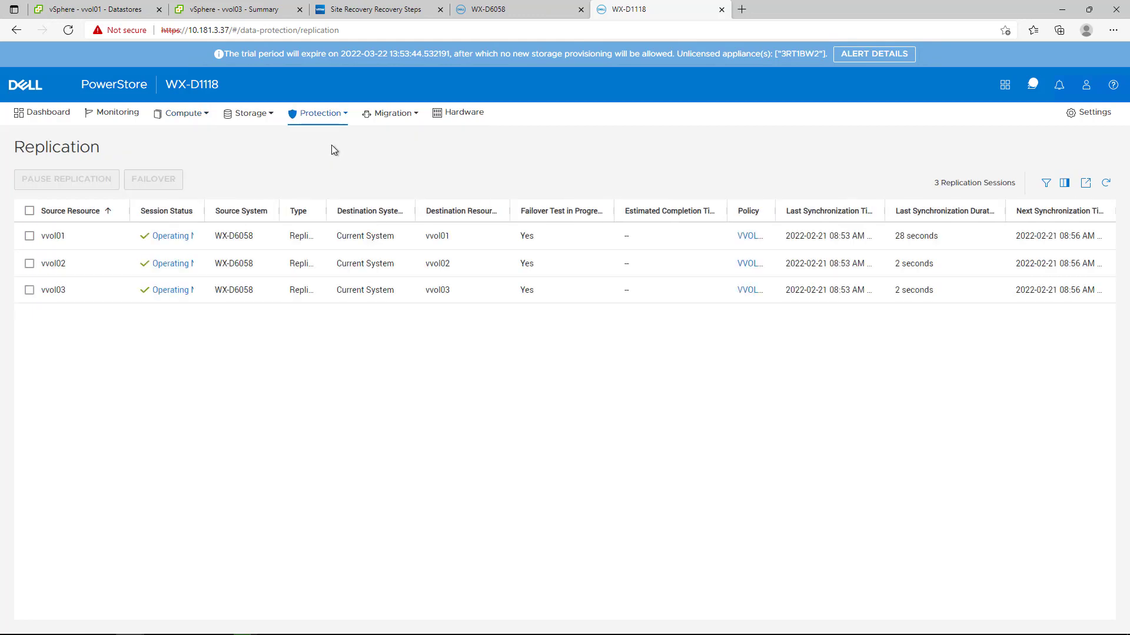
{"action": "left_click_drag", "start_coordinate": [204, 211], "coordinate": [262, 209]}
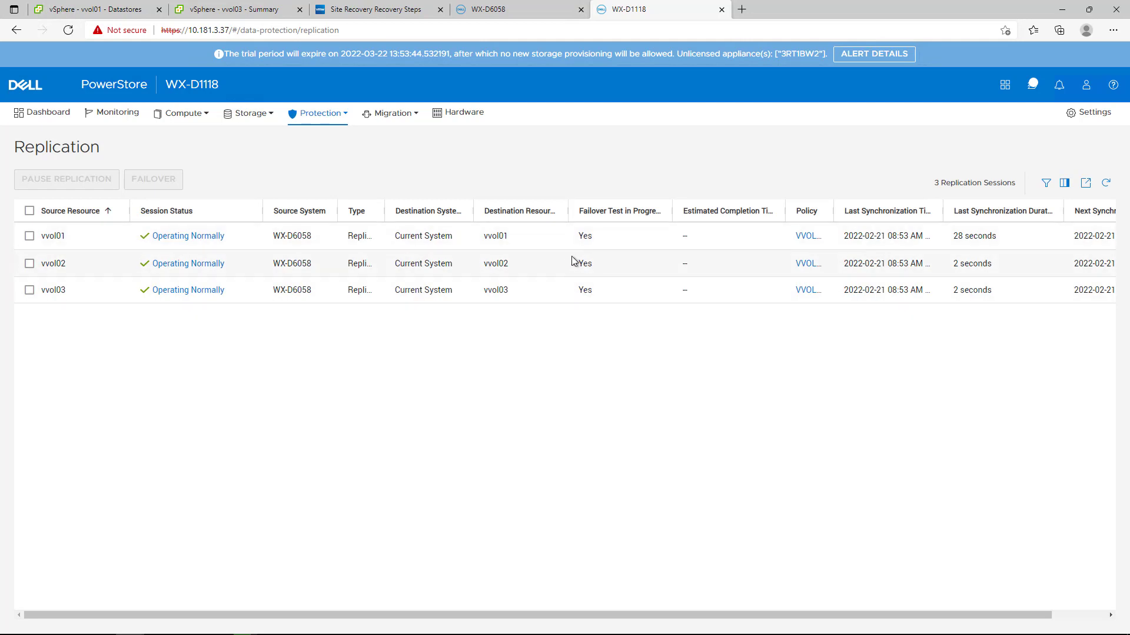
Step: Clean up the vvol_rp test recovery and verify PowerStore no longer shows a failover test
{"action": "left_click", "coordinate": [337, 11]}
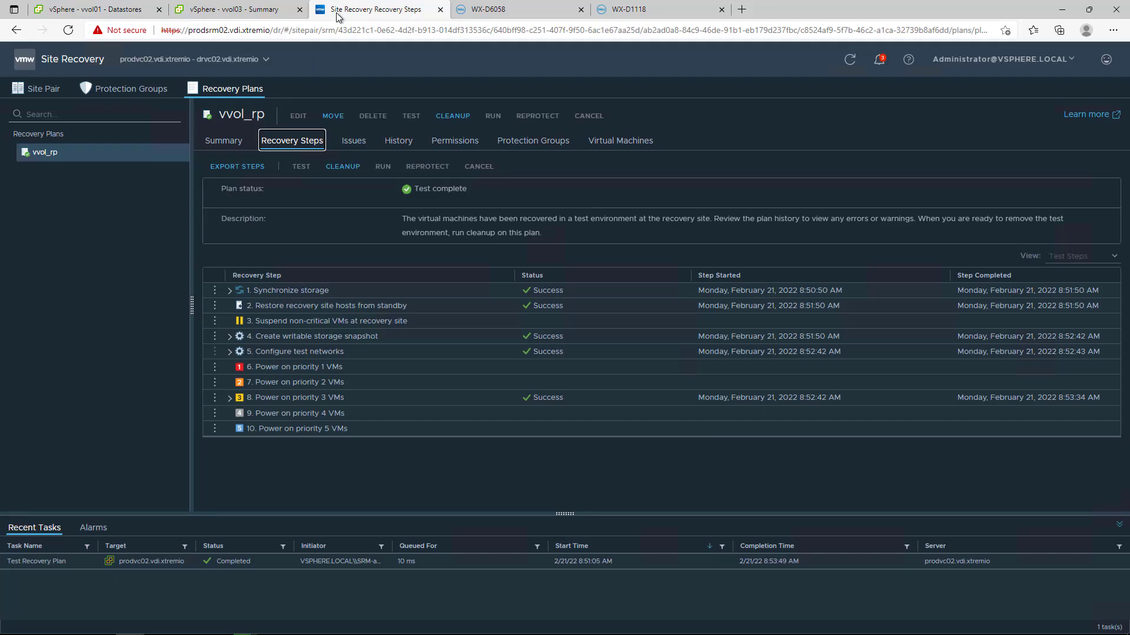
{"action": "left_click", "coordinate": [351, 168]}
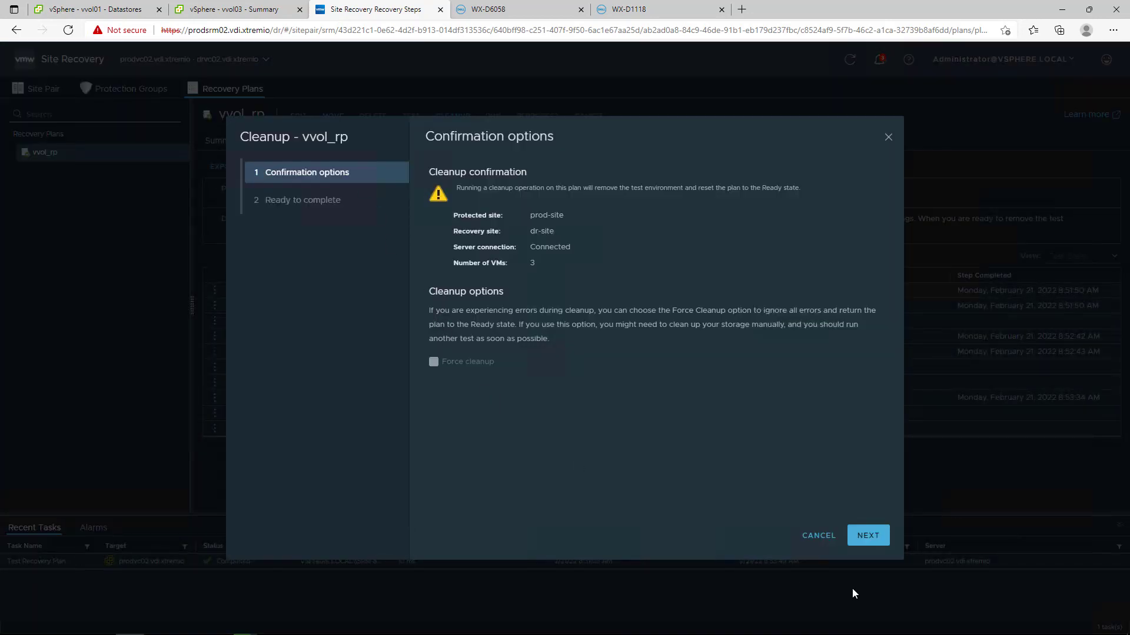
{"action": "left_click", "coordinate": [868, 535]}
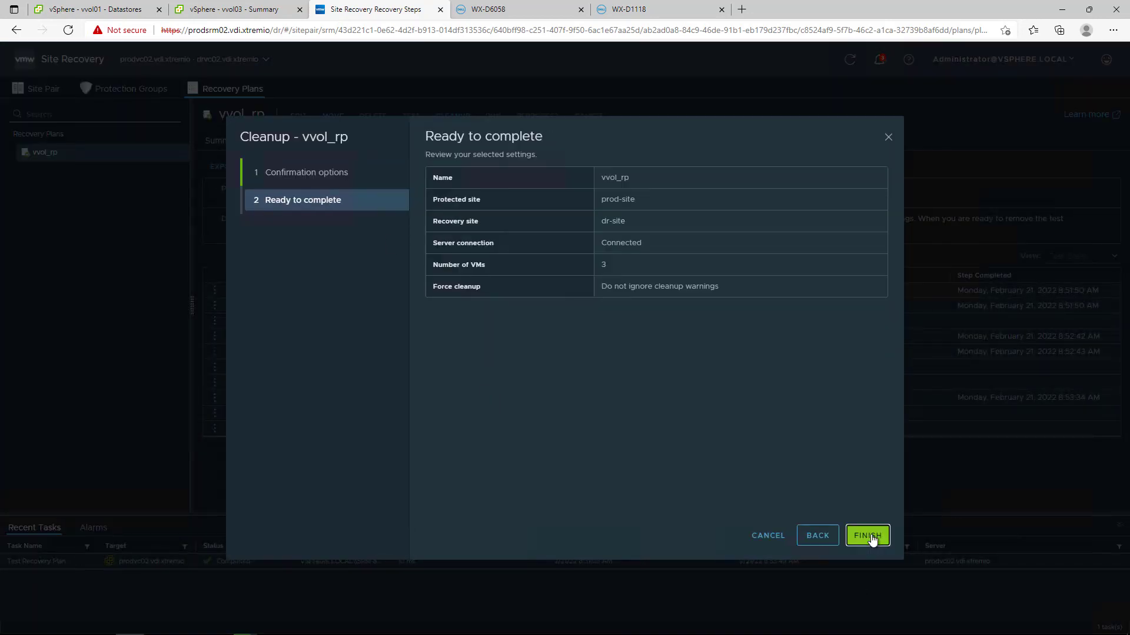
{"action": "left_click", "coordinate": [869, 535]}
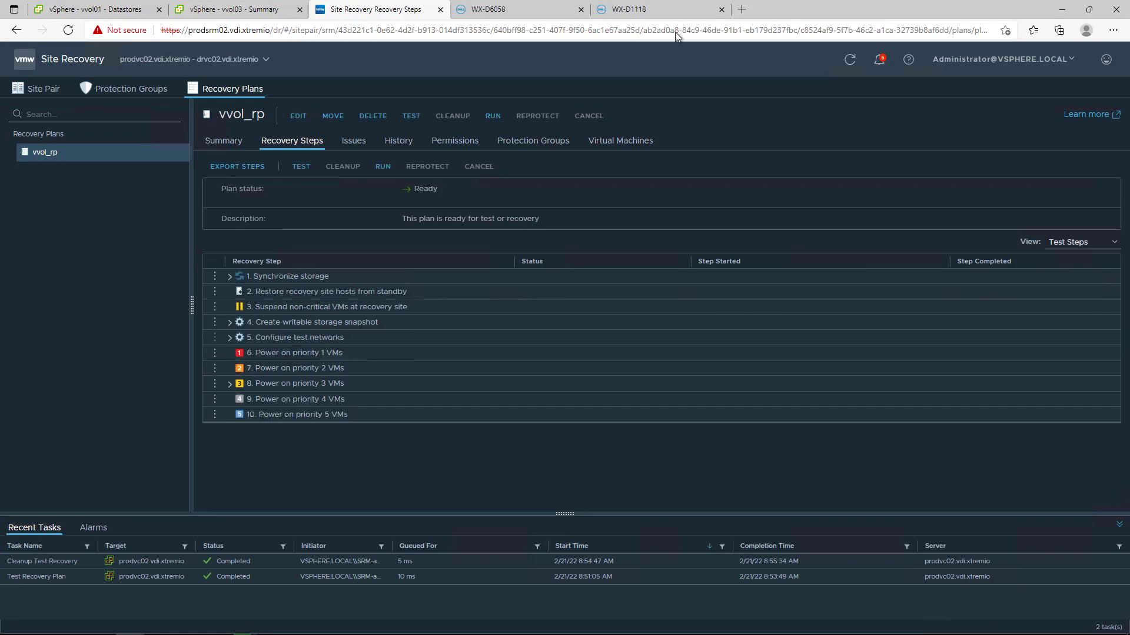
{"action": "left_click", "coordinate": [658, 9]}
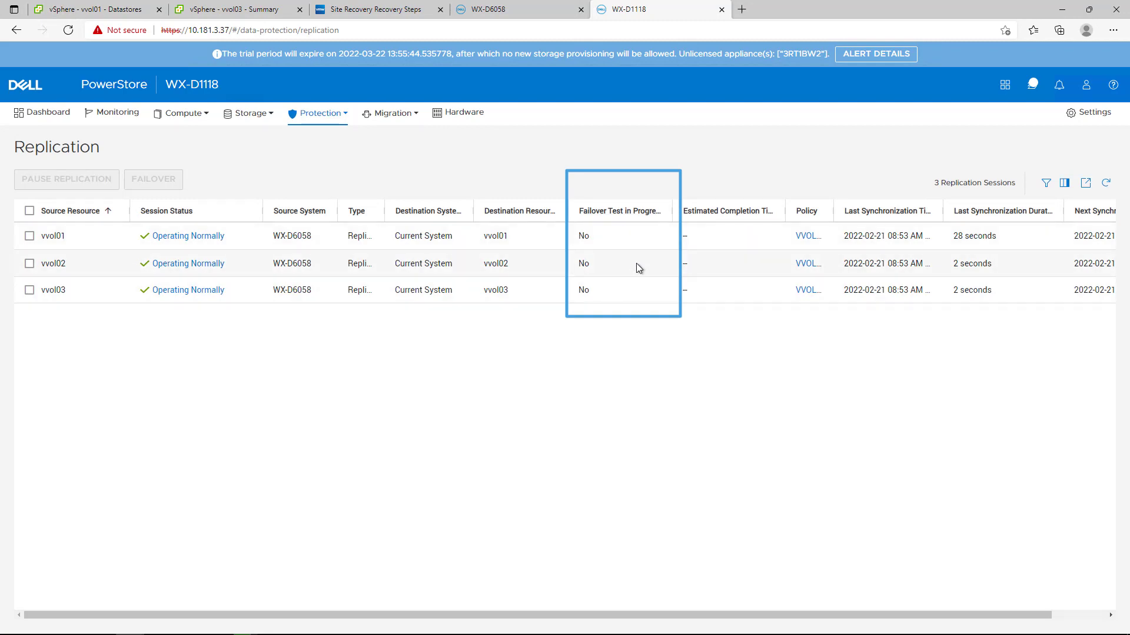
{"action": "left_click", "coordinate": [341, 11]}
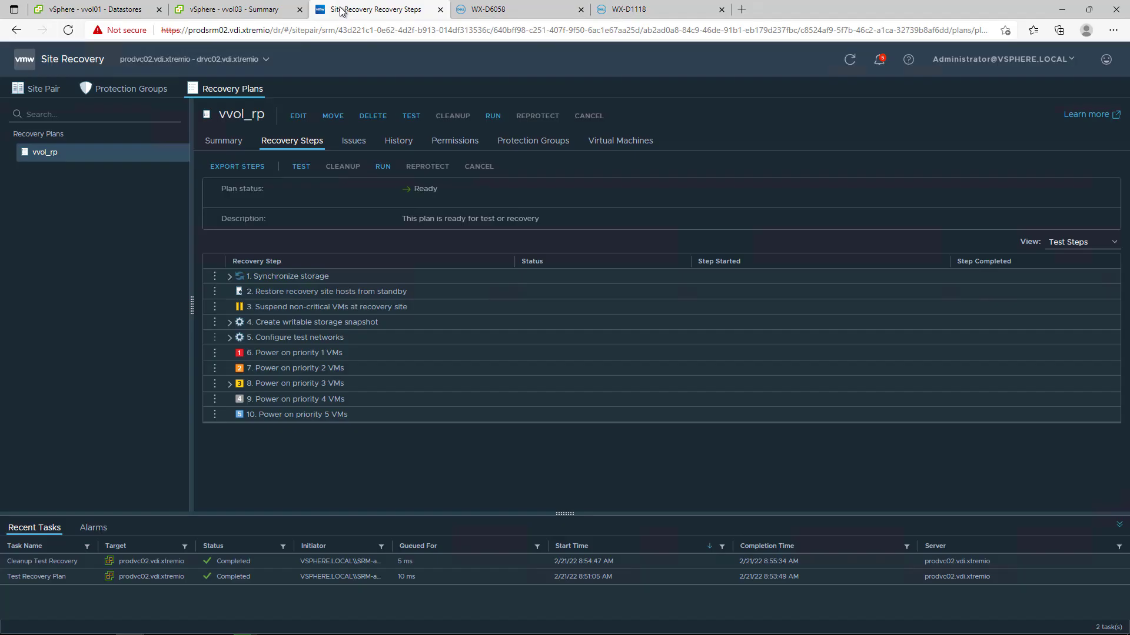
Step: Run vvol_rp as a Planned migration, acknowledging that recovery permanently alters the VMs
{"action": "left_click", "coordinate": [382, 168]}
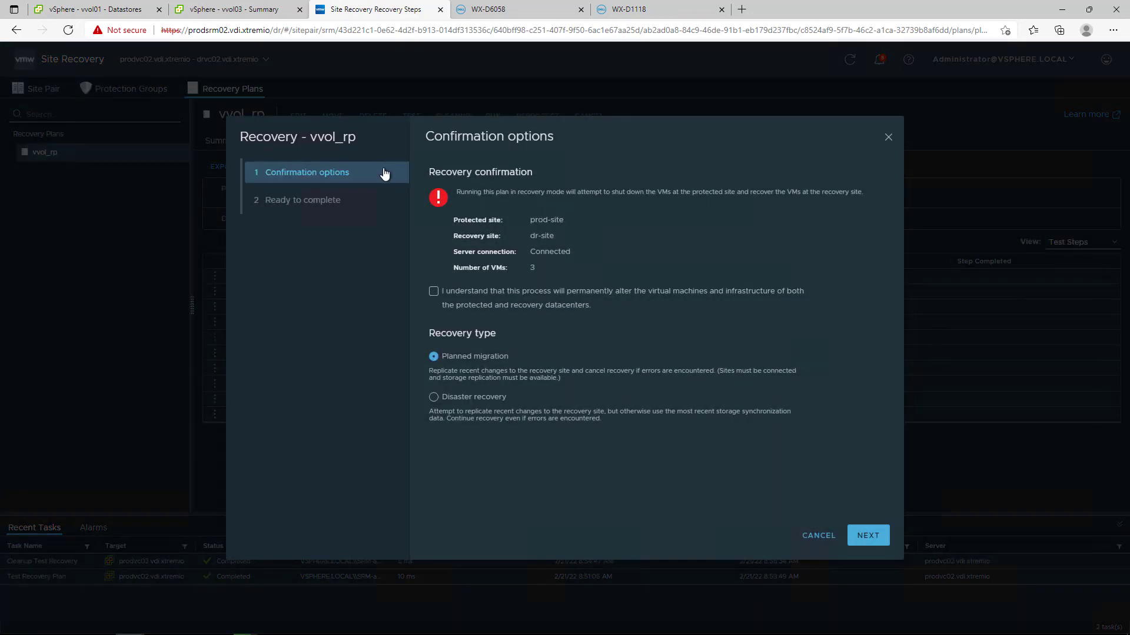
{"action": "left_click", "coordinate": [434, 292]}
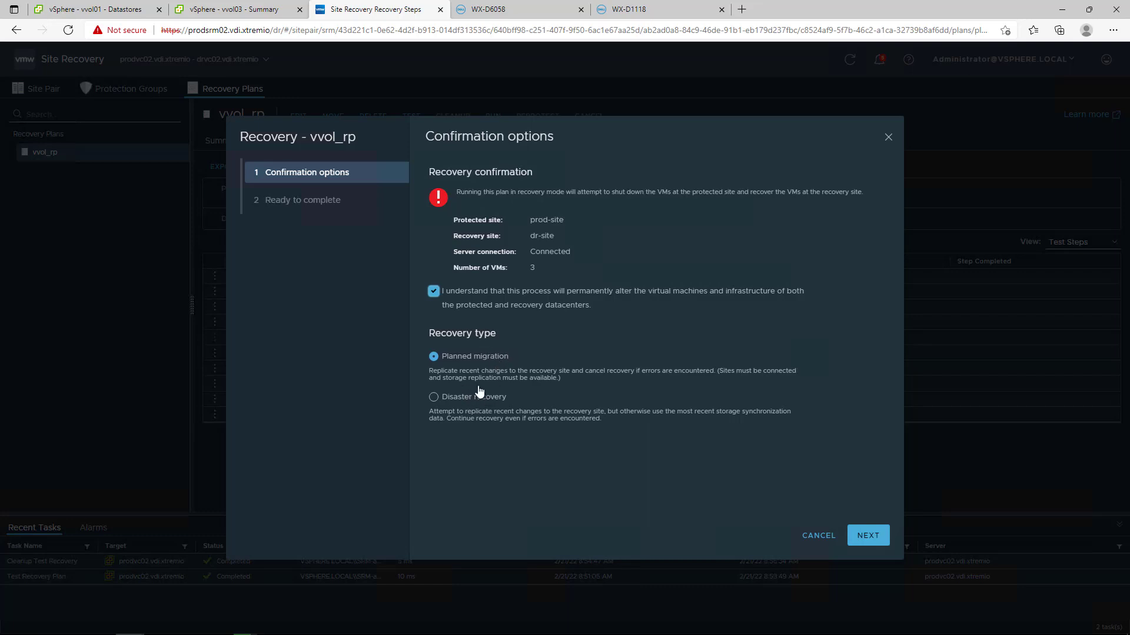
{"action": "left_click", "coordinate": [856, 534]}
{"action": "left_click", "coordinate": [859, 535]}
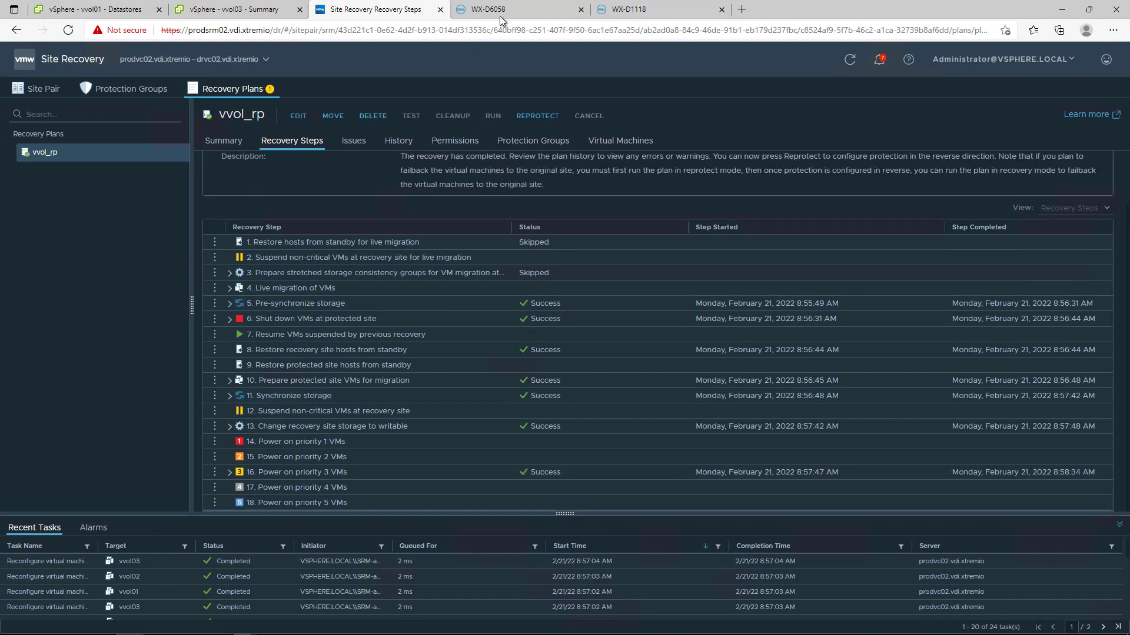
Step: Open vvol01's Failed Over replication session on WX-D1118, then view vvol03's vSphere summary
{"action": "left_click", "coordinate": [624, 9]}
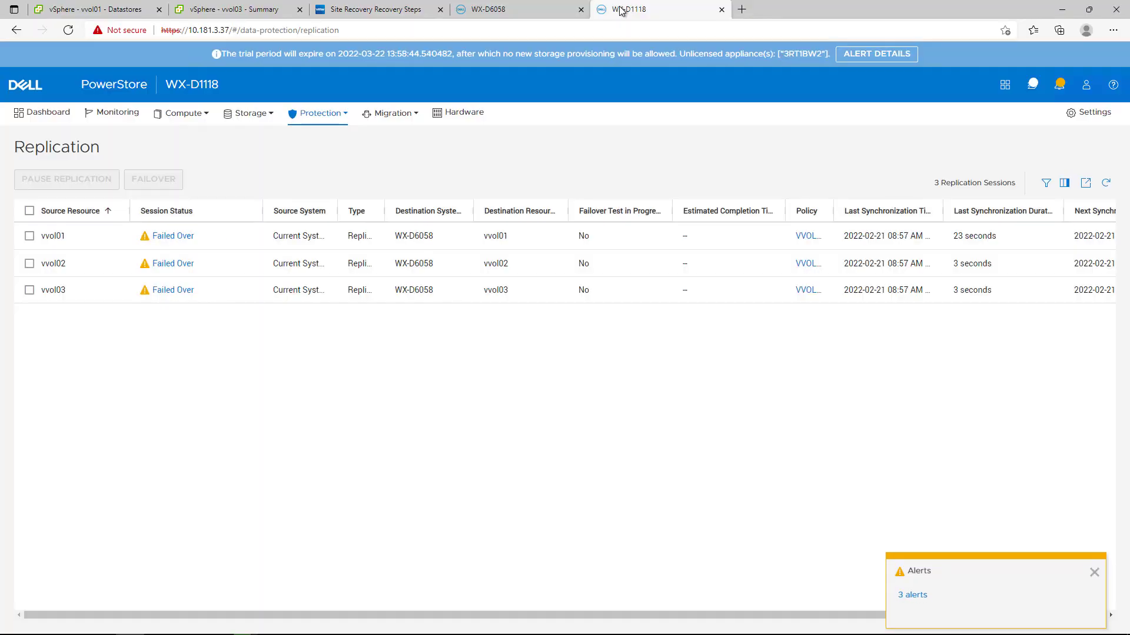
{"action": "left_click", "coordinate": [180, 238]}
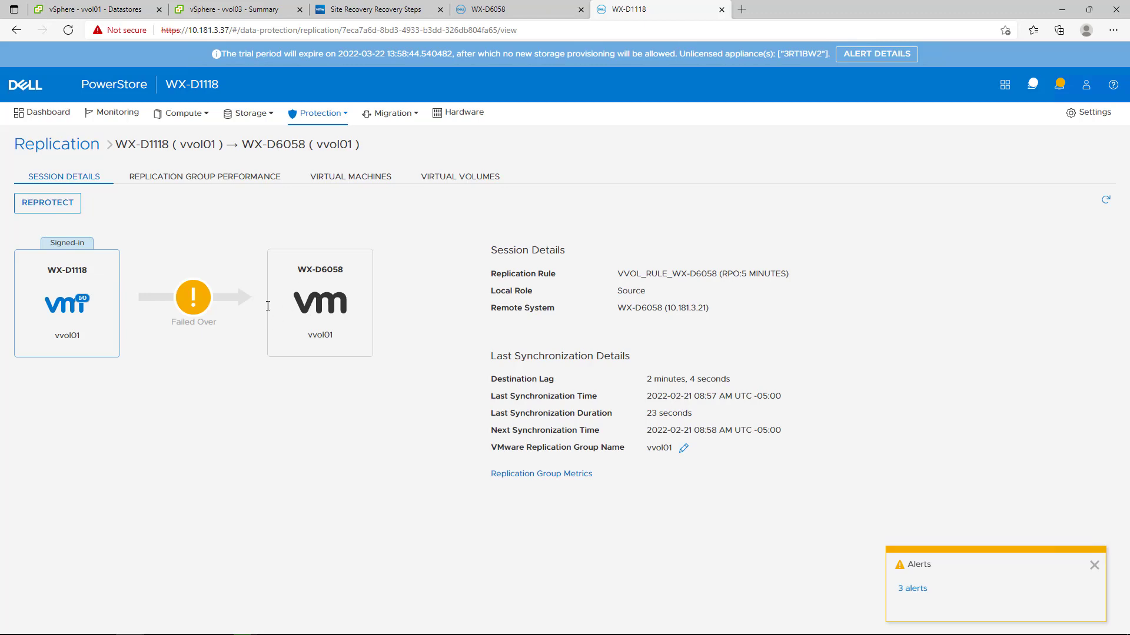
{"action": "left_click", "coordinate": [218, 9]}
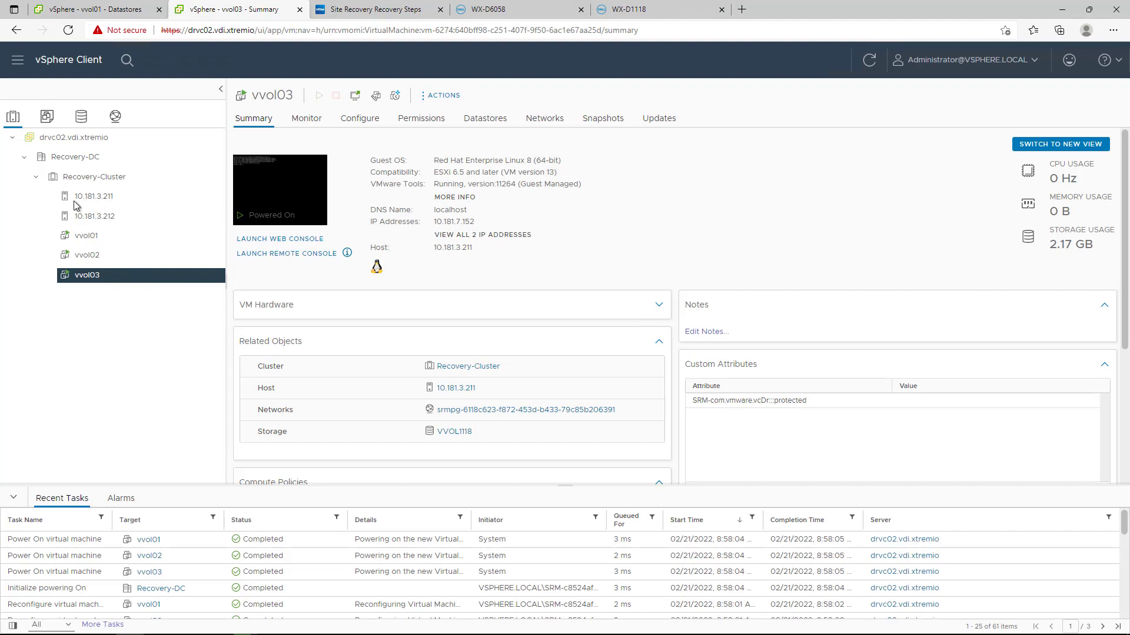
Step: Review vvol01's production-site datastores, then return to vvol_rp's Recovery Steps
{"action": "left_click", "coordinate": [110, 11]}
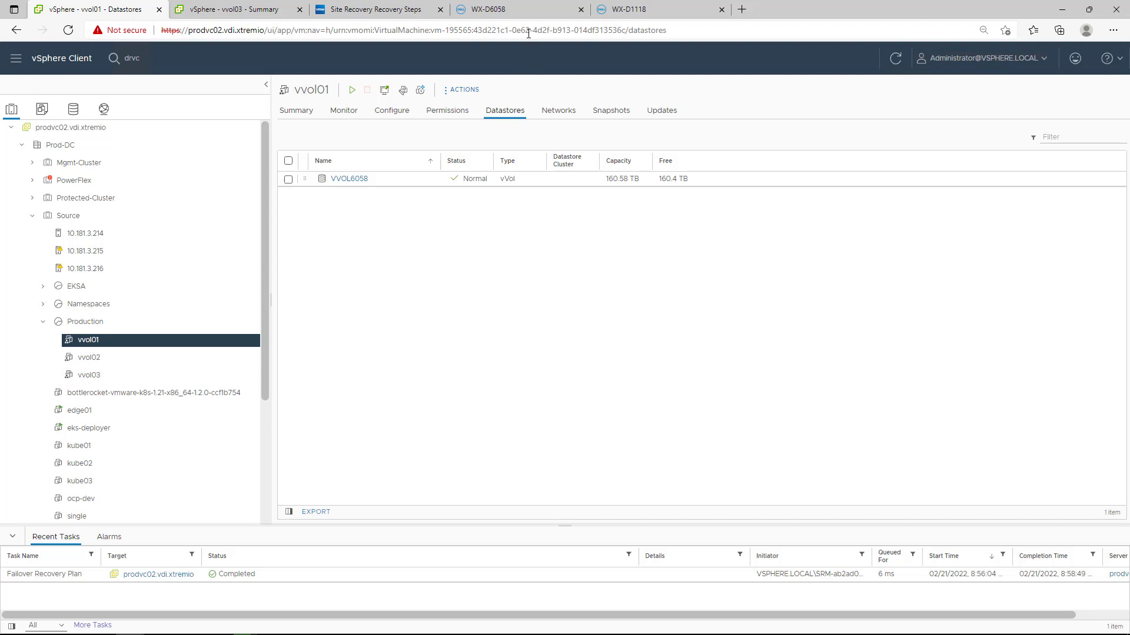
{"action": "left_click", "coordinate": [411, 14]}
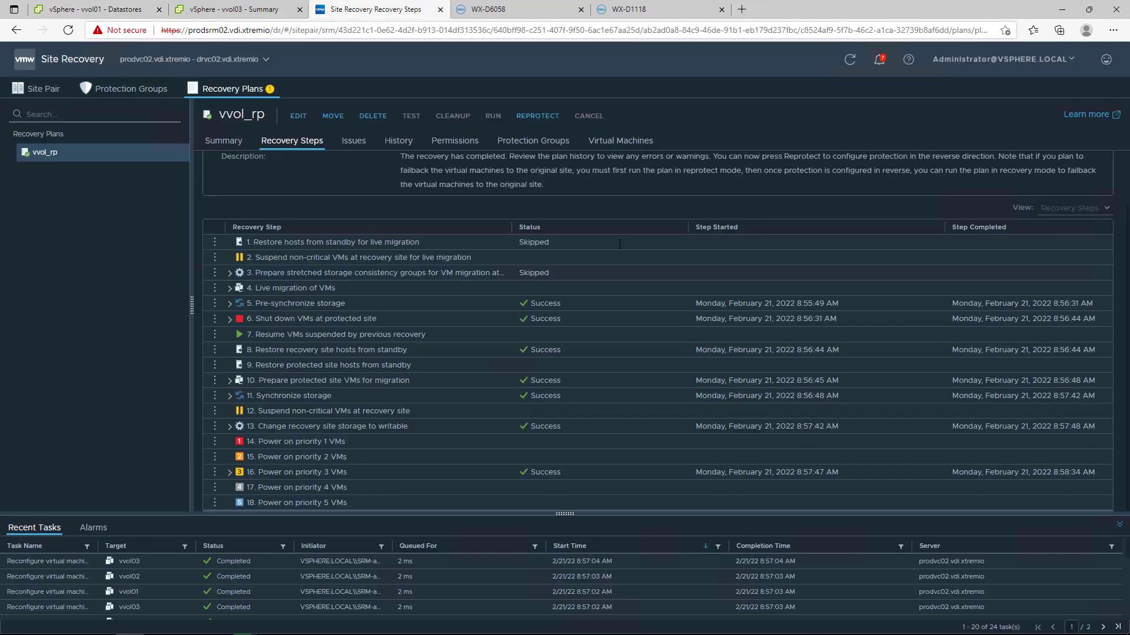
Step: Reprotect vvol_rp, acknowledging that the operation cannot be undone
{"action": "left_click", "coordinate": [538, 118]}
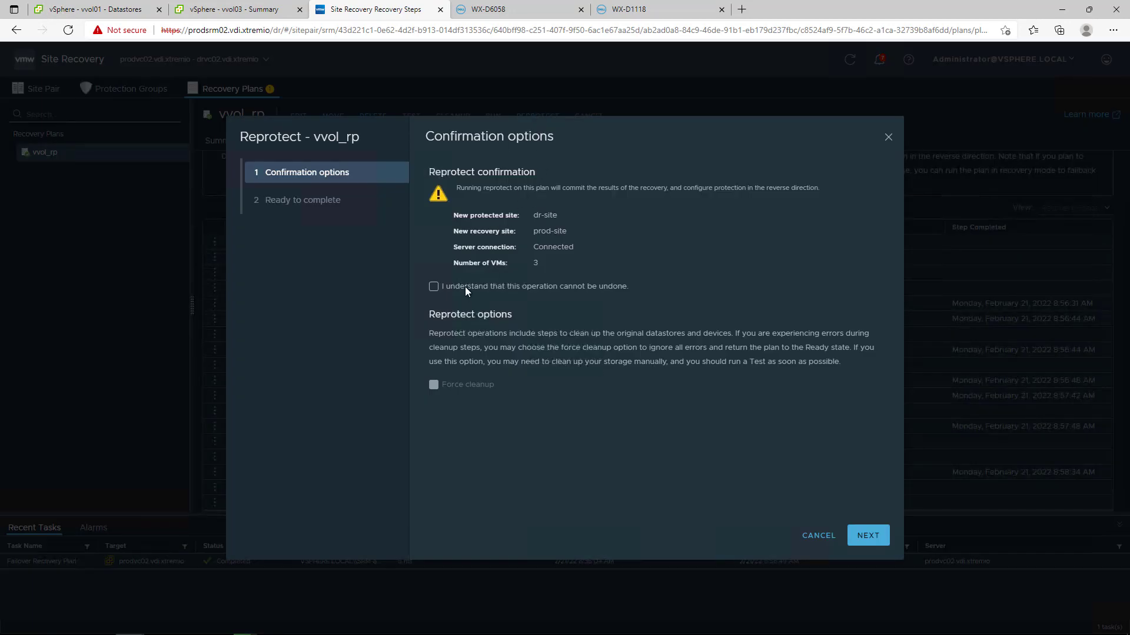
{"action": "left_click", "coordinate": [465, 287]}
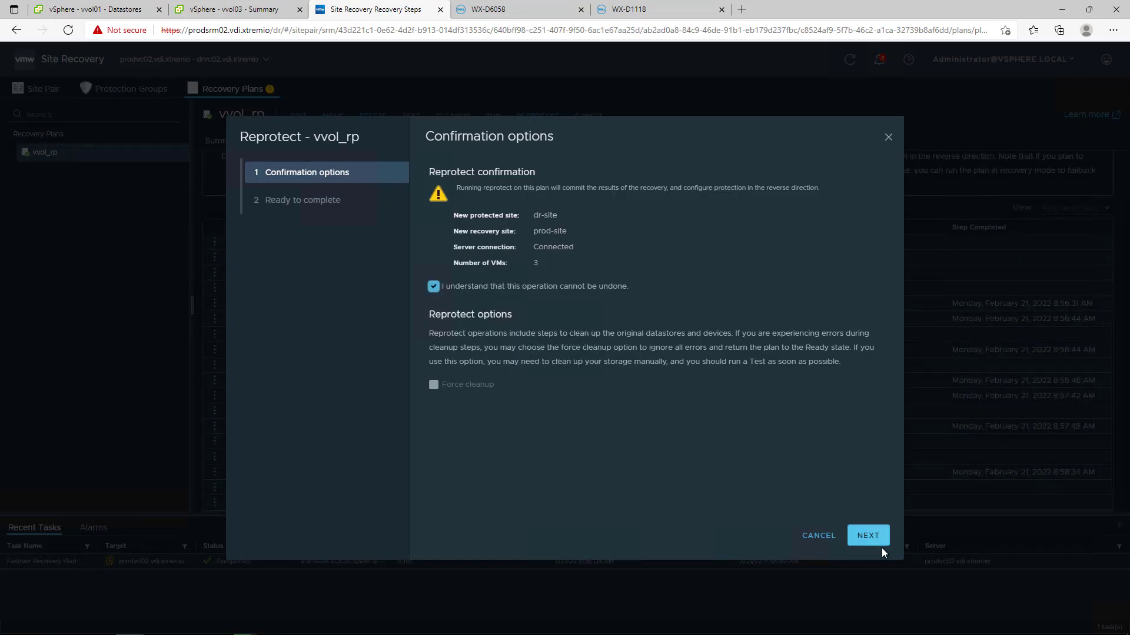
{"action": "left_click", "coordinate": [869, 536]}
{"action": "left_click", "coordinate": [870, 536]}
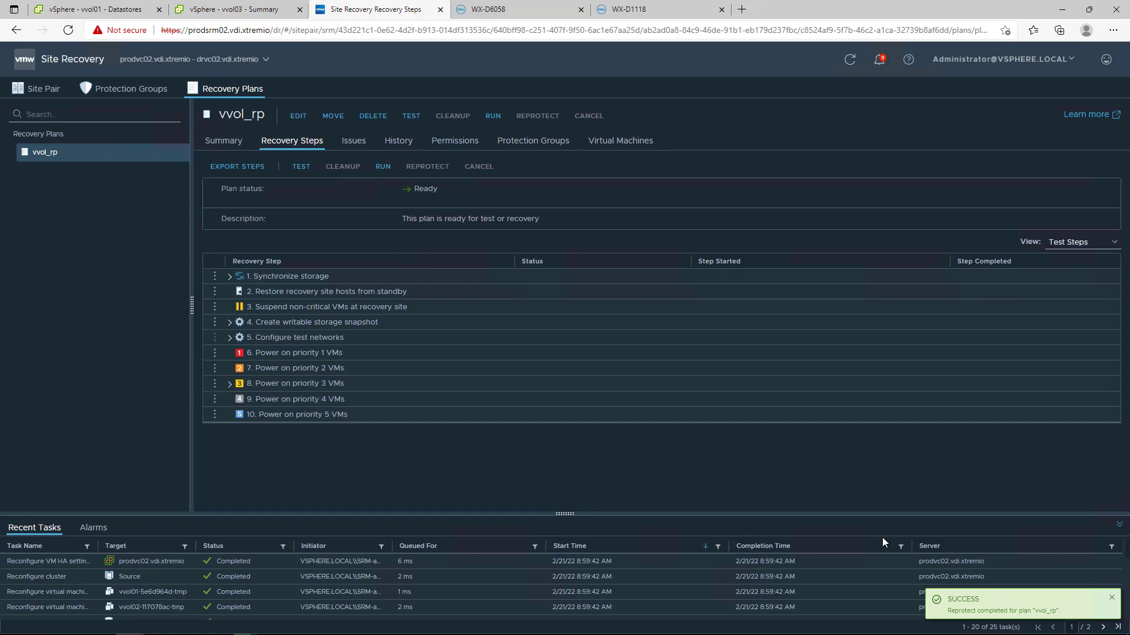
Step: On WX-D1118's Replication page, open vvol01's Operating Normally session details
{"action": "left_click", "coordinate": [624, 9]}
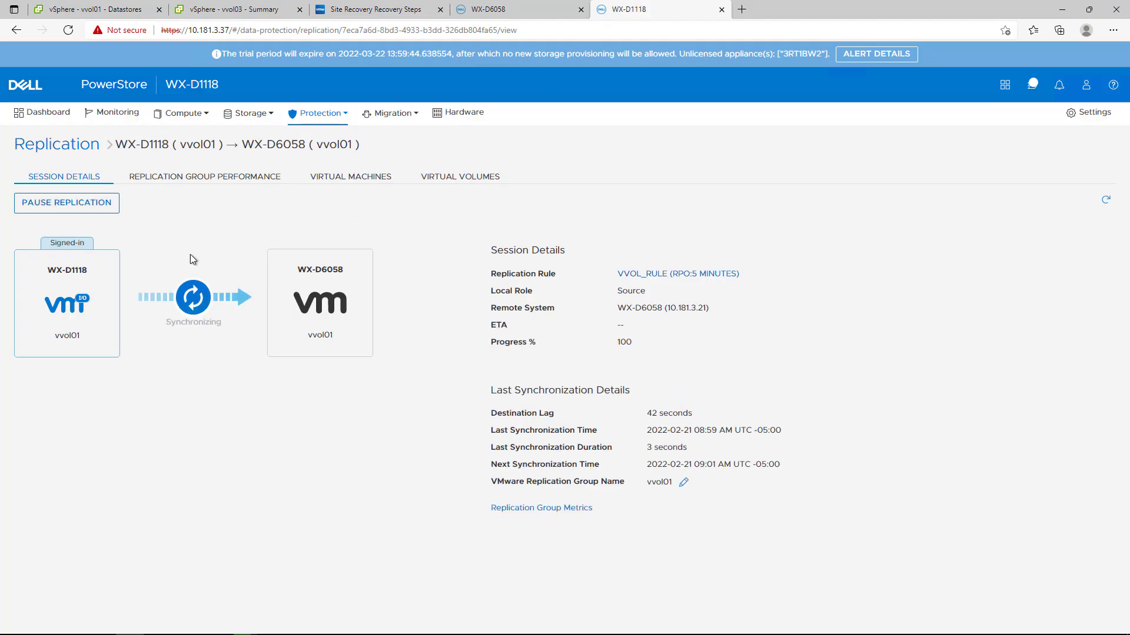
{"action": "left_click", "coordinate": [320, 114]}
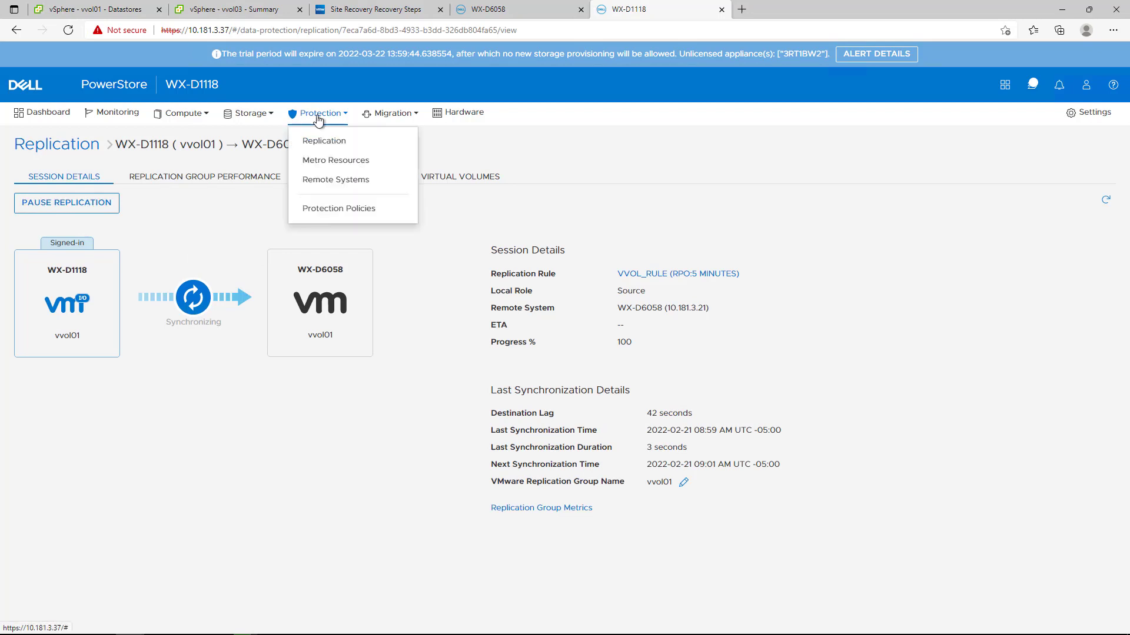
{"action": "left_click", "coordinate": [328, 145]}
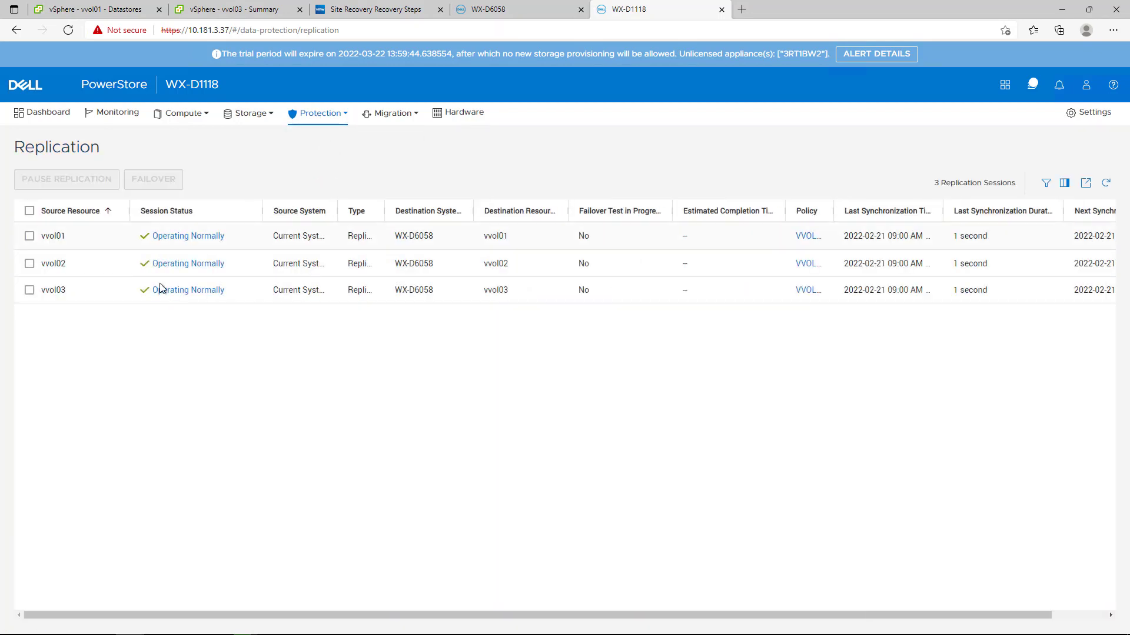
{"action": "left_click", "coordinate": [188, 236]}
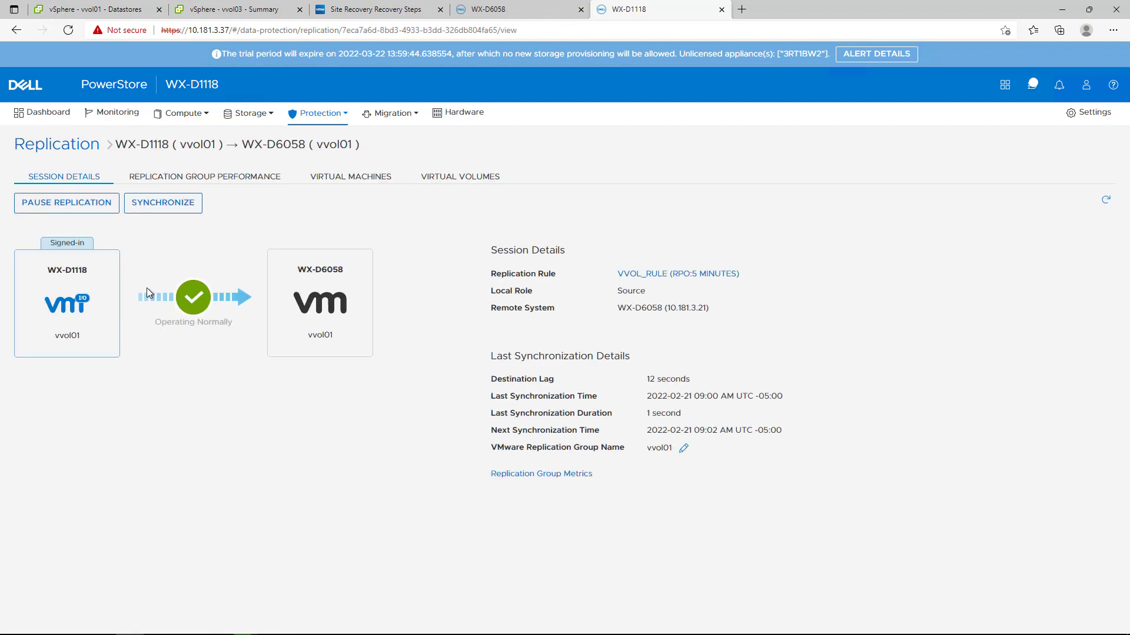